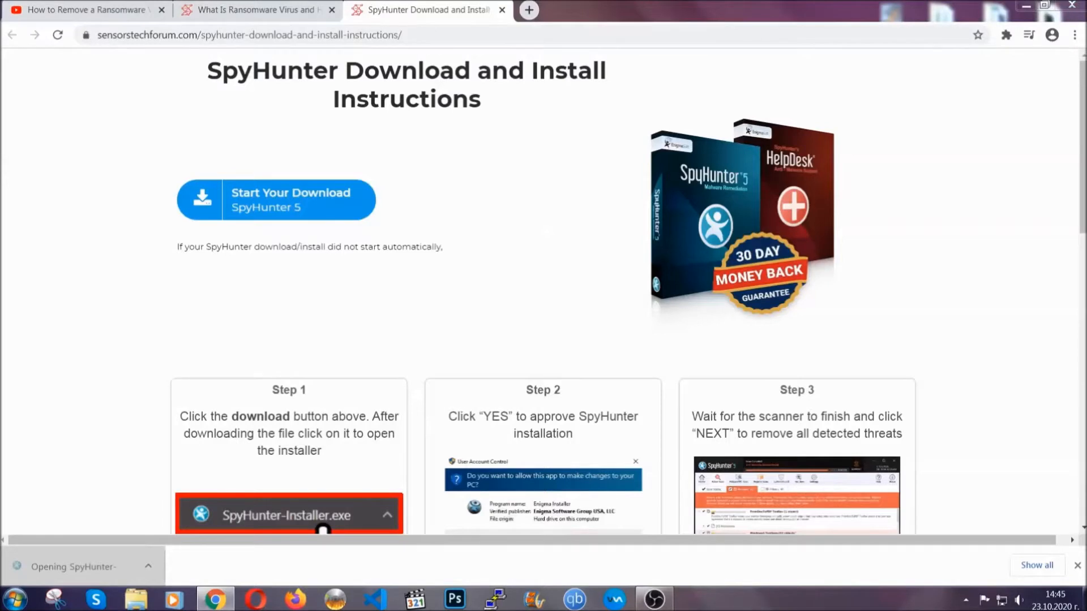
Install SpyHunter 5 with English as the installer language, accepting the EULA and Privacy Policy, and finish the setup
{"action": "scroll", "coordinate": [577, 317], "scroll_direction": "down", "scroll_amount": 2}
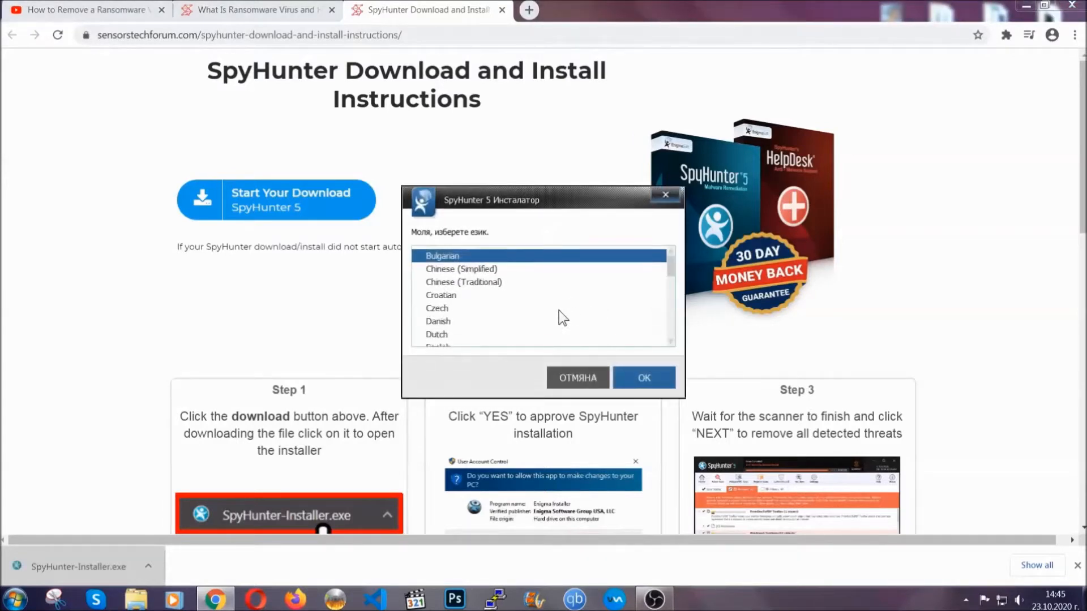
{"action": "left_click", "coordinate": [510, 310]}
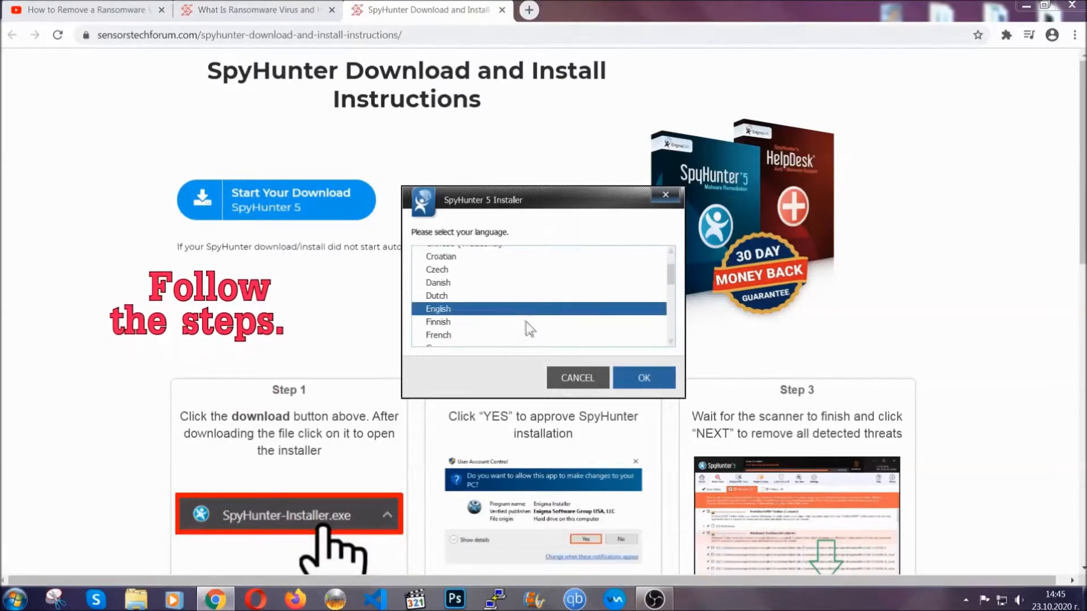
{"action": "left_click", "coordinate": [630, 377]}
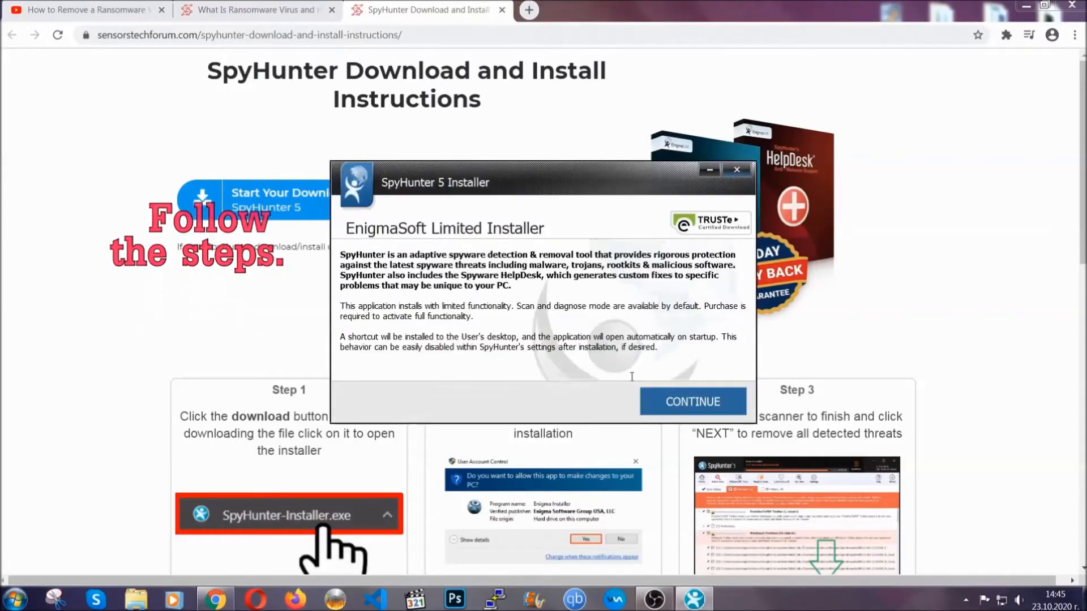
{"action": "left_click", "coordinate": [657, 392]}
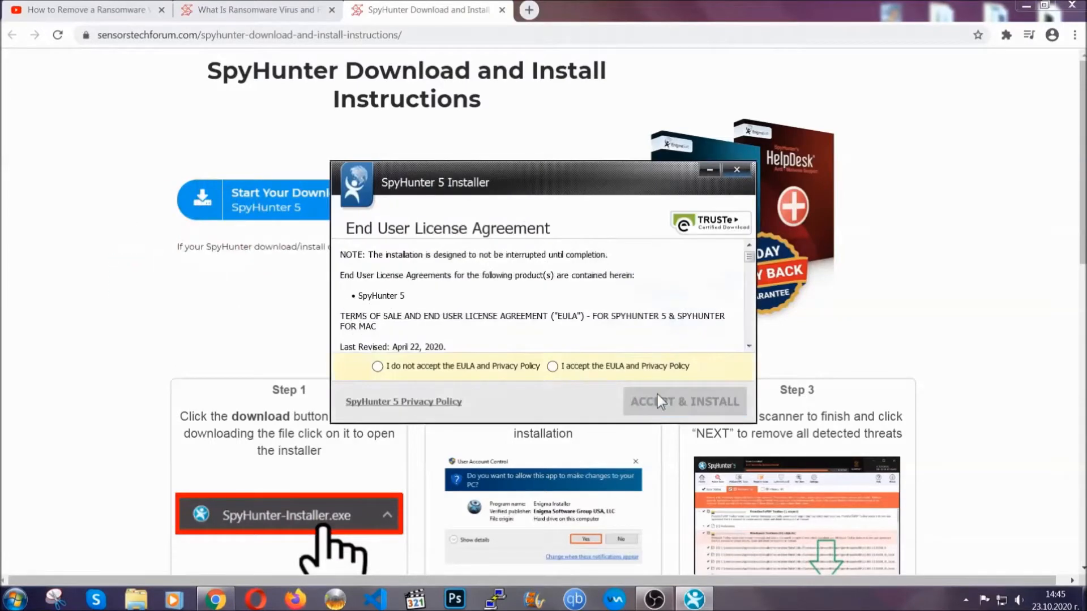
{"action": "left_click", "coordinate": [623, 367]}
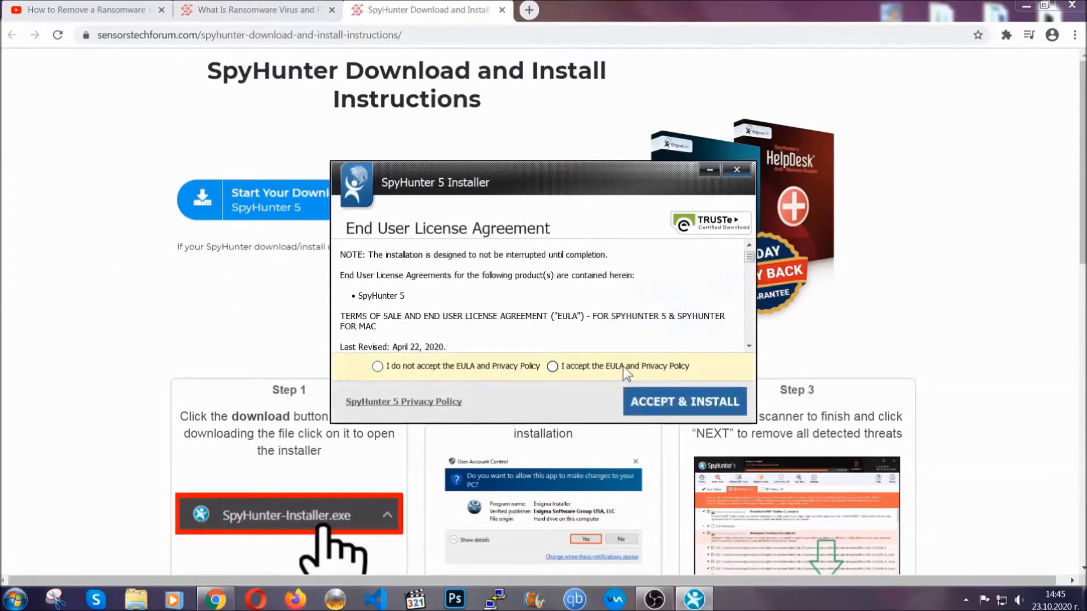
{"action": "left_click", "coordinate": [649, 401]}
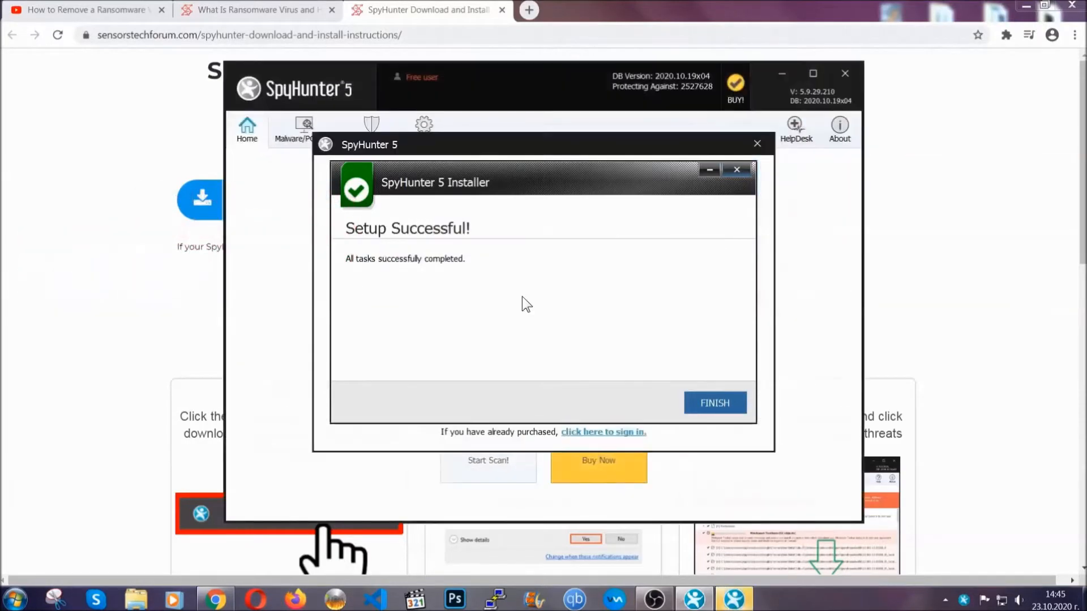
{"action": "left_click", "coordinate": [695, 405]}
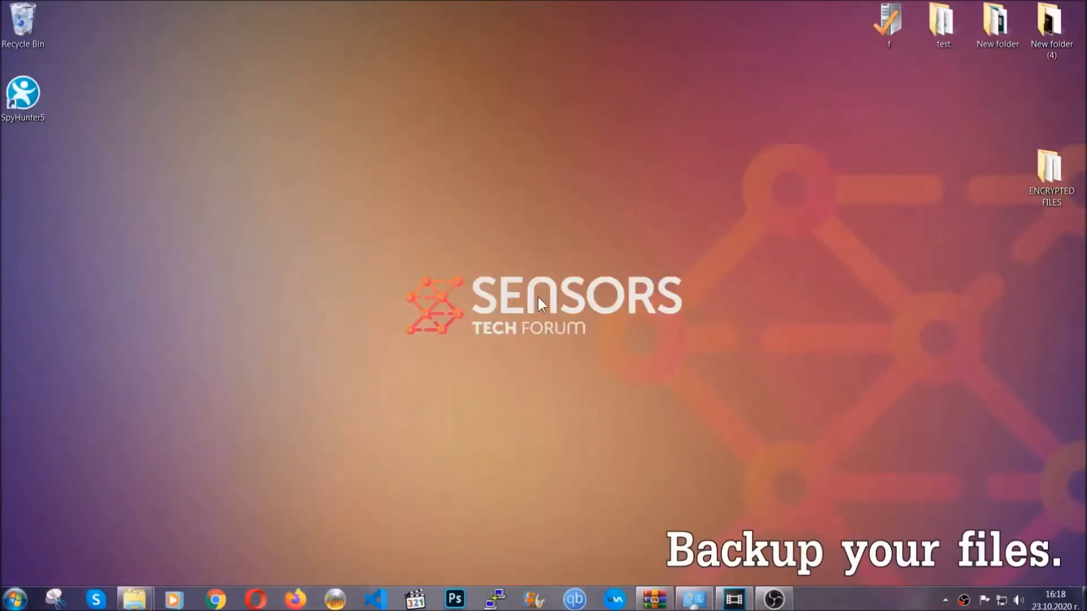
Copy all the files in the desktop folder ENCRYPTED FILES and minimize its window
{"action": "double_click", "coordinate": [1044, 175]}
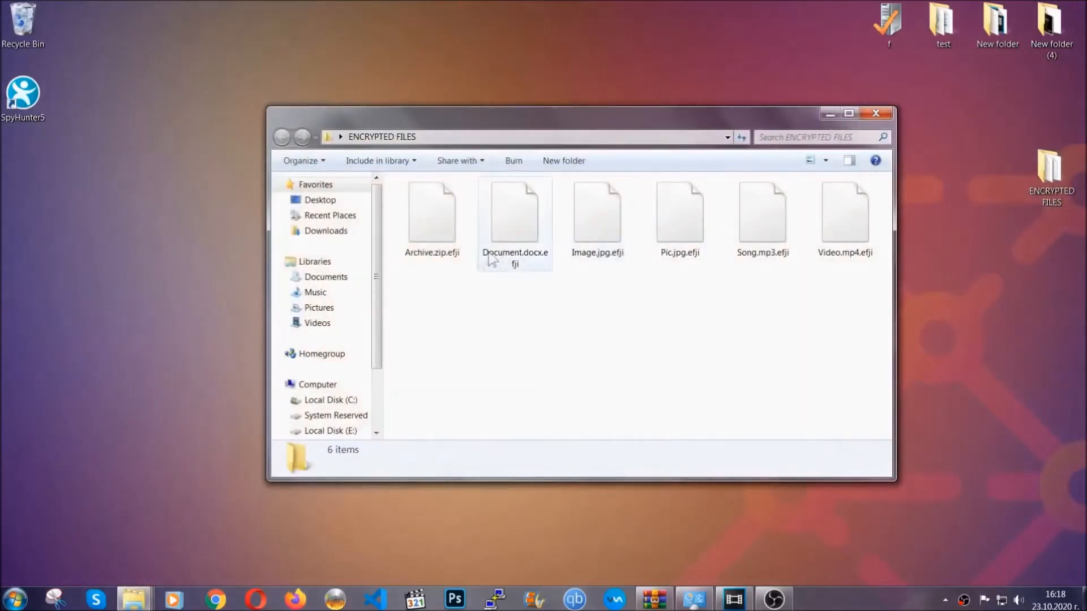
{"action": "left_click_drag", "start_coordinate": [407, 290], "coordinate": [851, 202]}
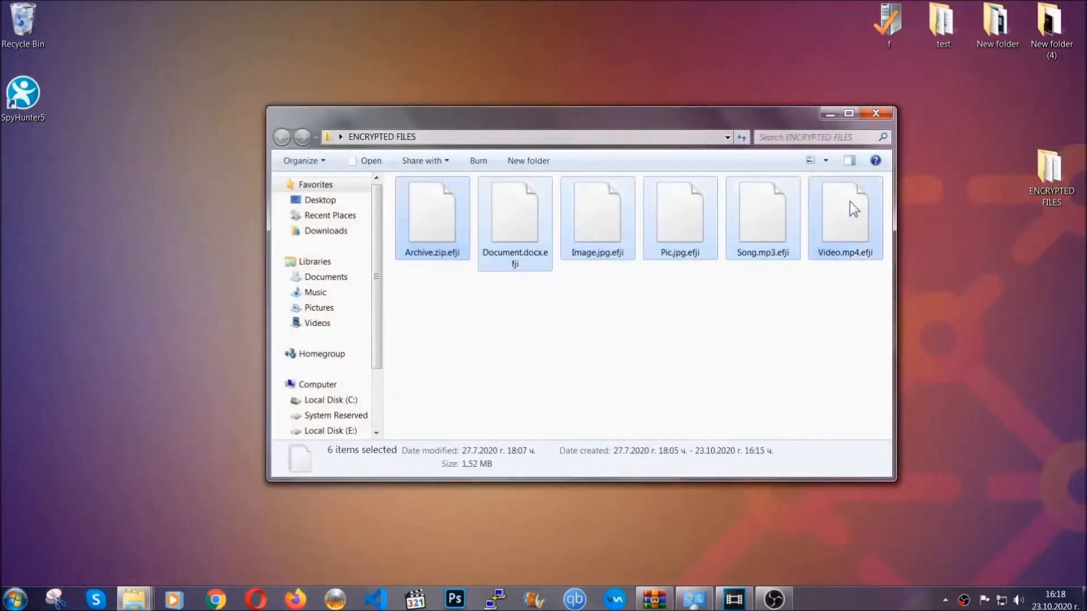
{"action": "right_click", "coordinate": [850, 202]}
{"action": "left_click", "coordinate": [878, 352]}
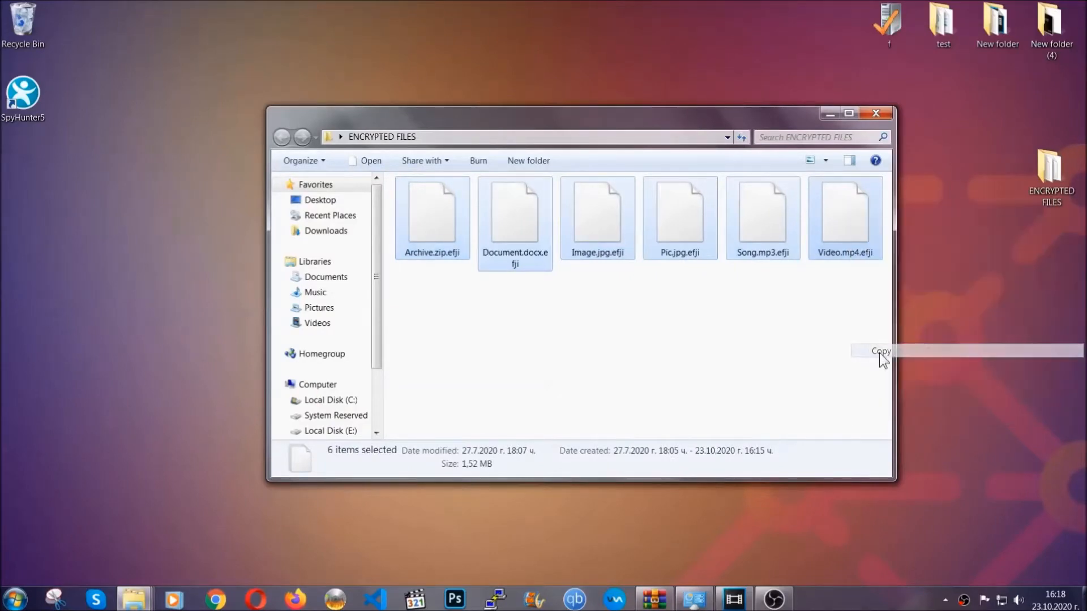
{"action": "left_click", "coordinate": [831, 114]}
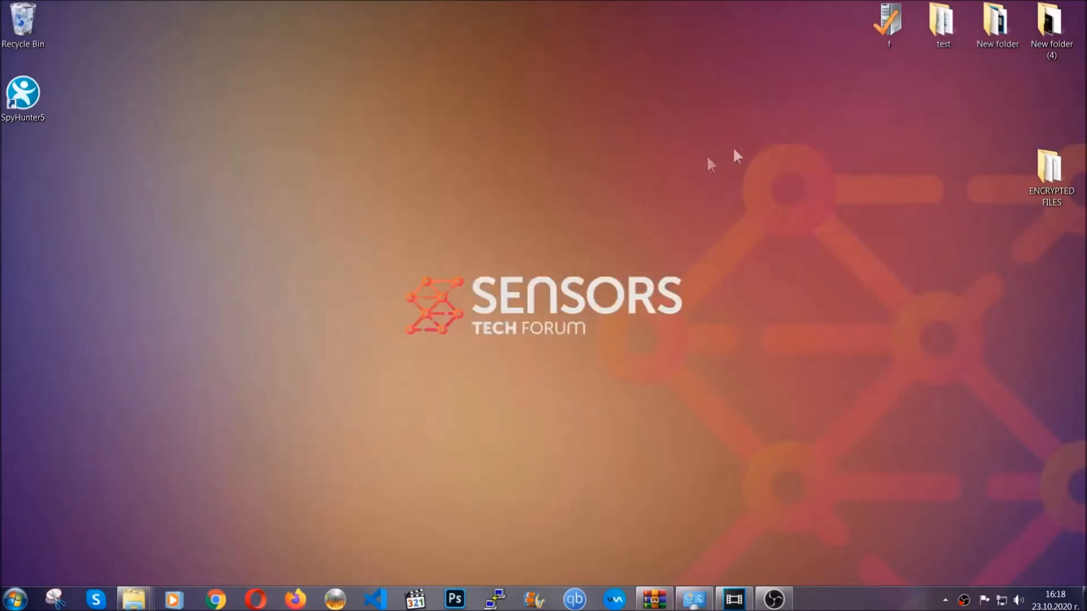
Paste the copied encrypted files into the empty FLASH DRIVE (H:) as a backup and close its window
{"action": "left_click", "coordinate": [14, 599]}
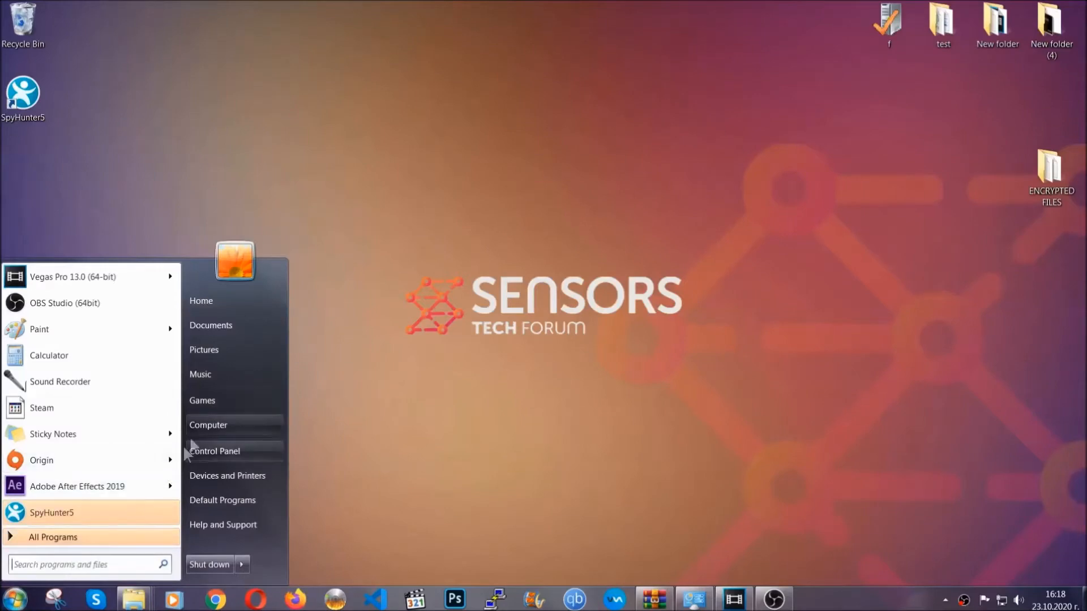
{"action": "left_click", "coordinate": [207, 426]}
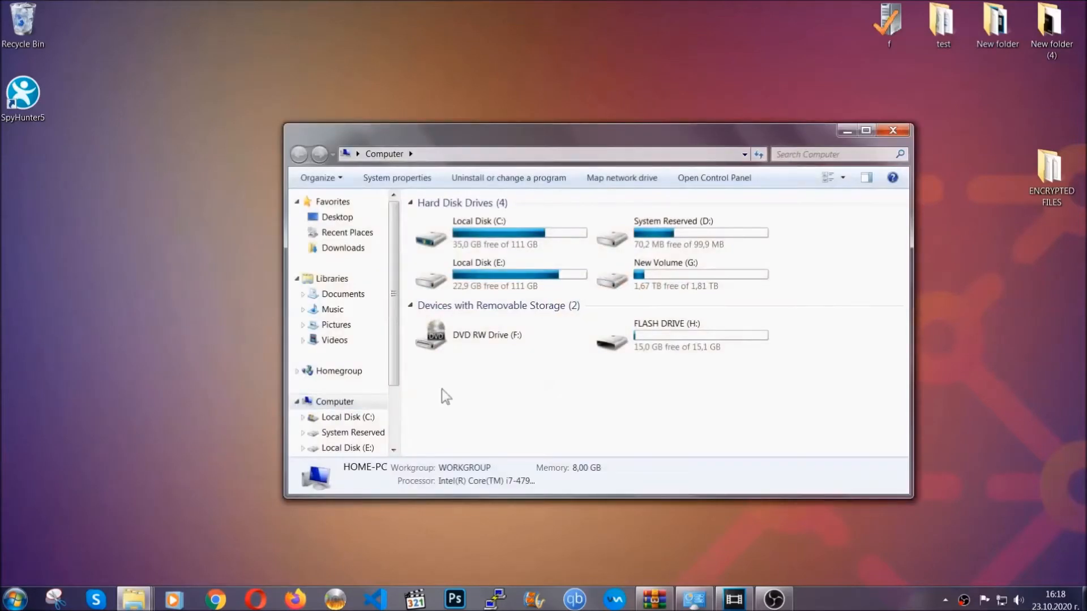
{"action": "double_click", "coordinate": [685, 332]}
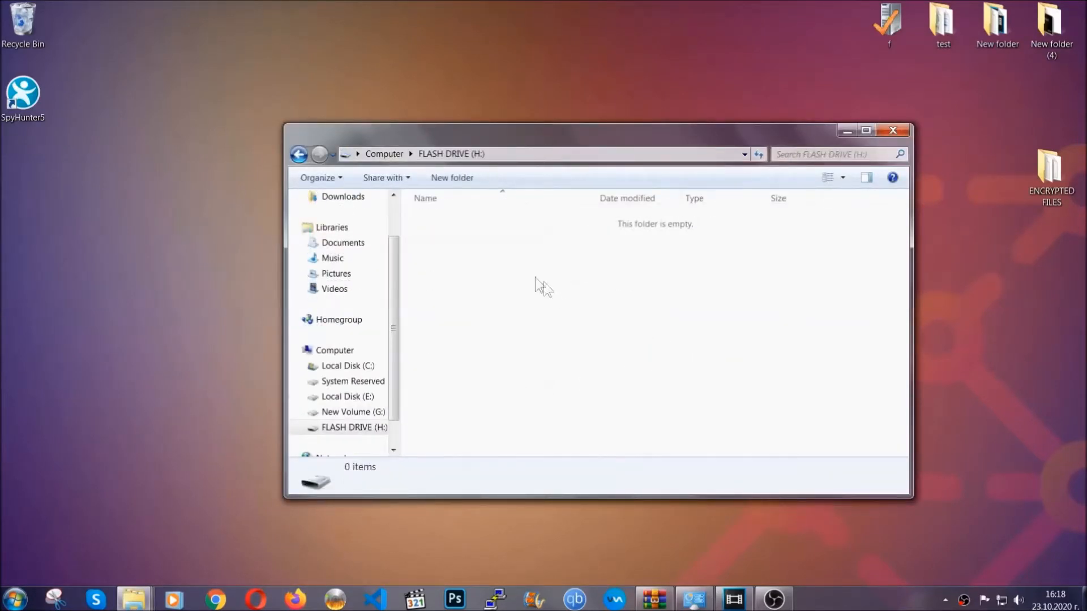
{"action": "right_click", "coordinate": [470, 259]}
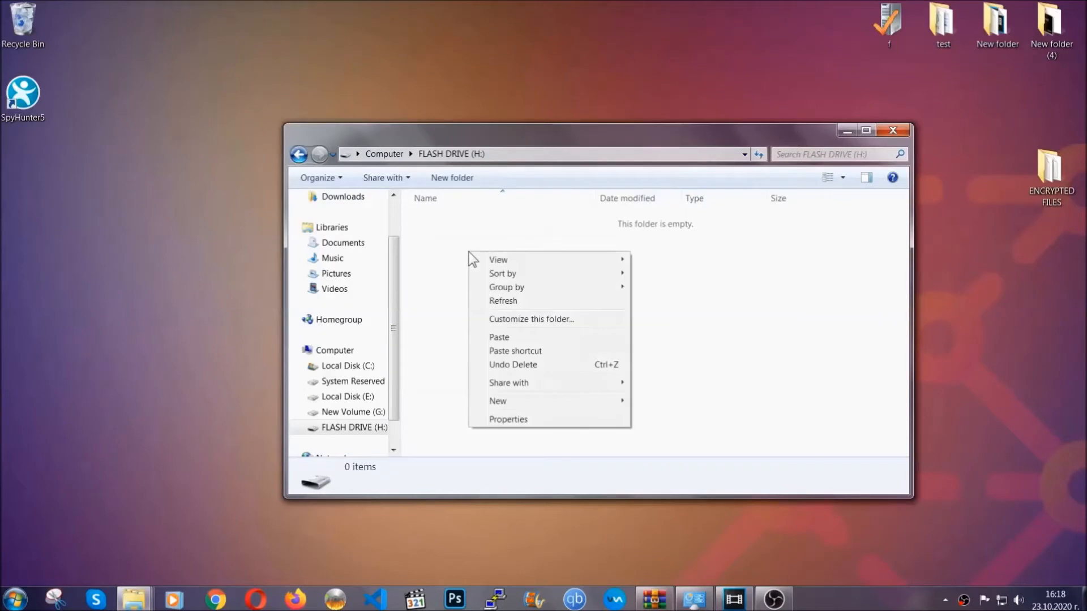
{"action": "left_click", "coordinate": [495, 338]}
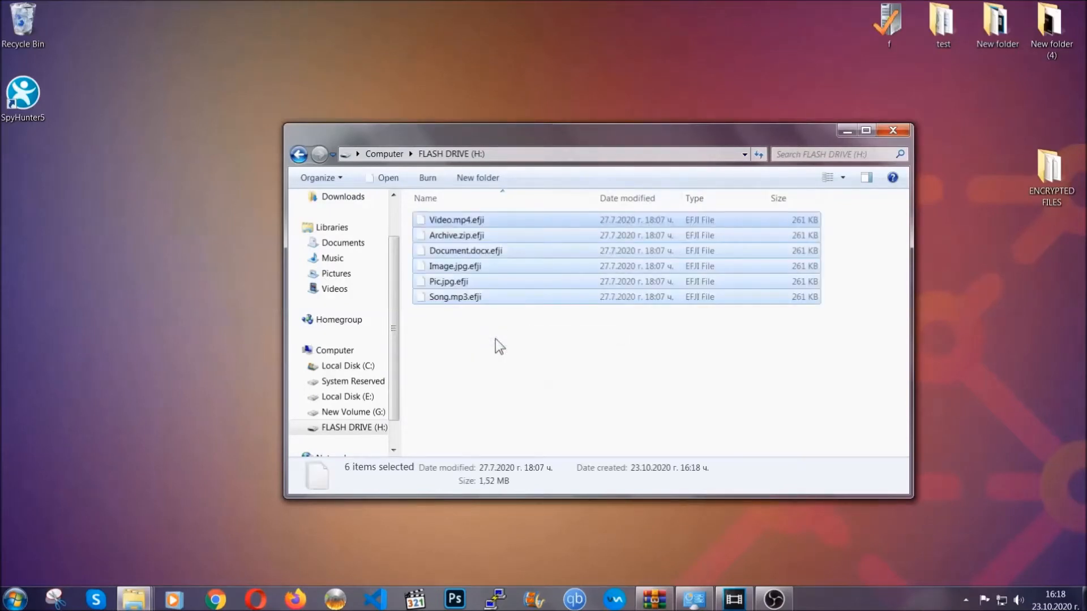
{"action": "left_click", "coordinate": [494, 339]}
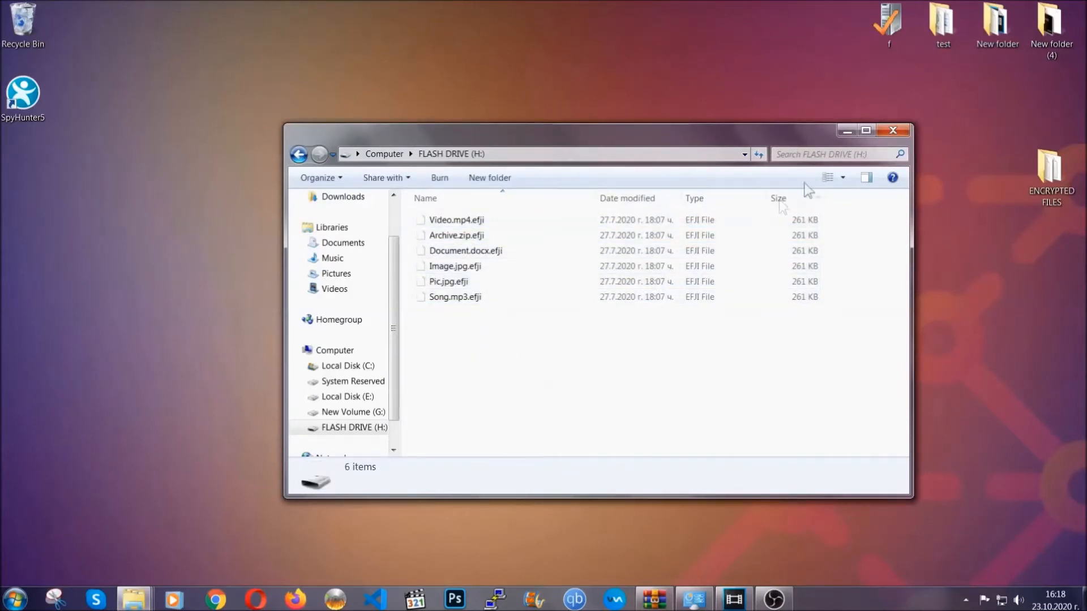
{"action": "left_click", "coordinate": [897, 129]}
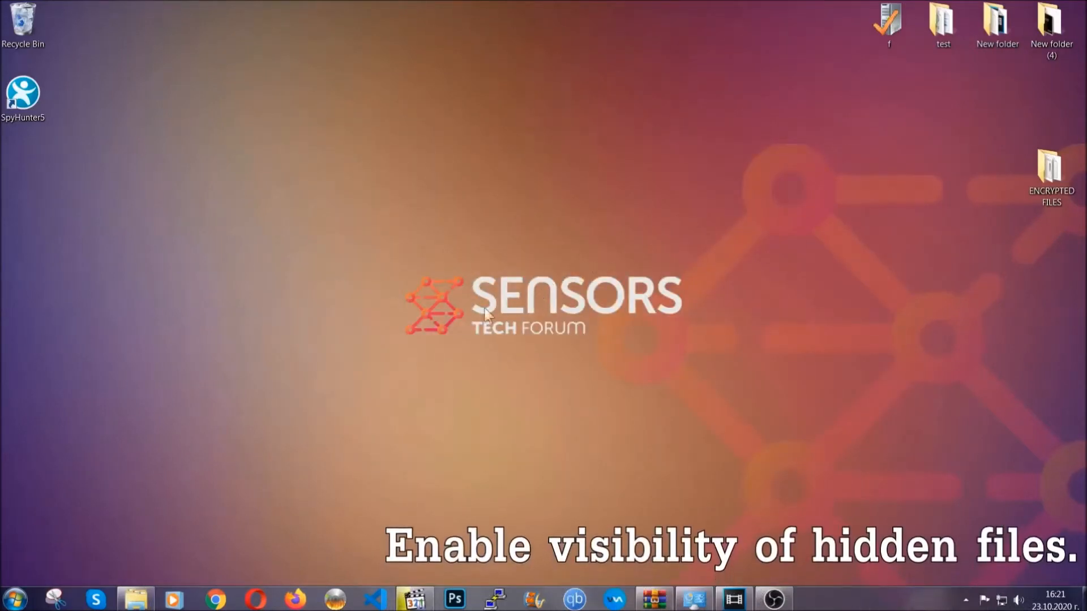
Search Windows for "show hidden files and folders" and open the matching Control Panel setting
{"action": "left_click", "coordinate": [26, 596]}
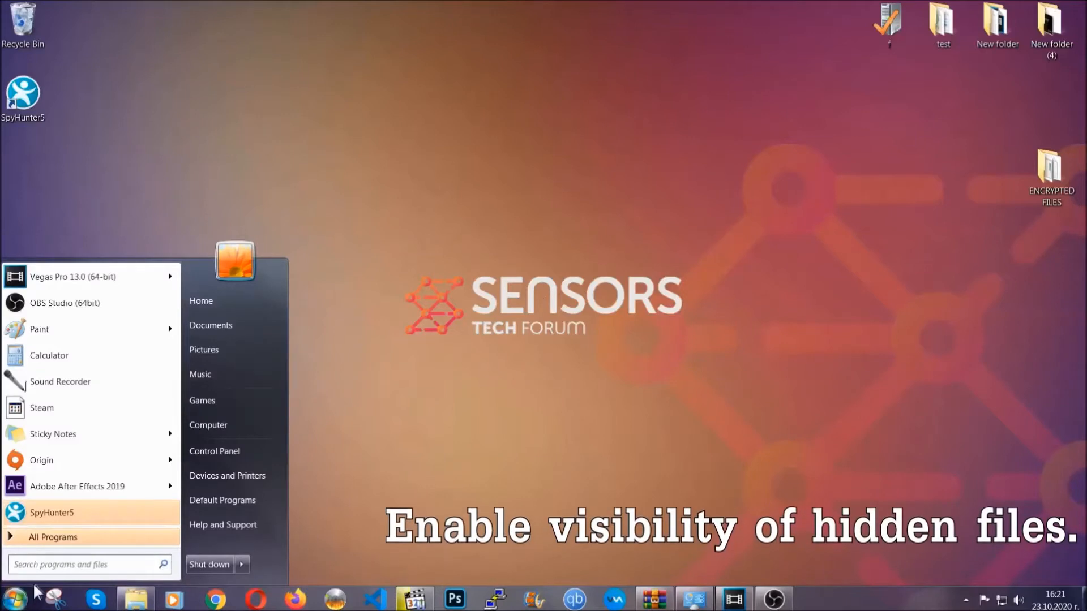
{"action": "left_click", "coordinate": [48, 558]}
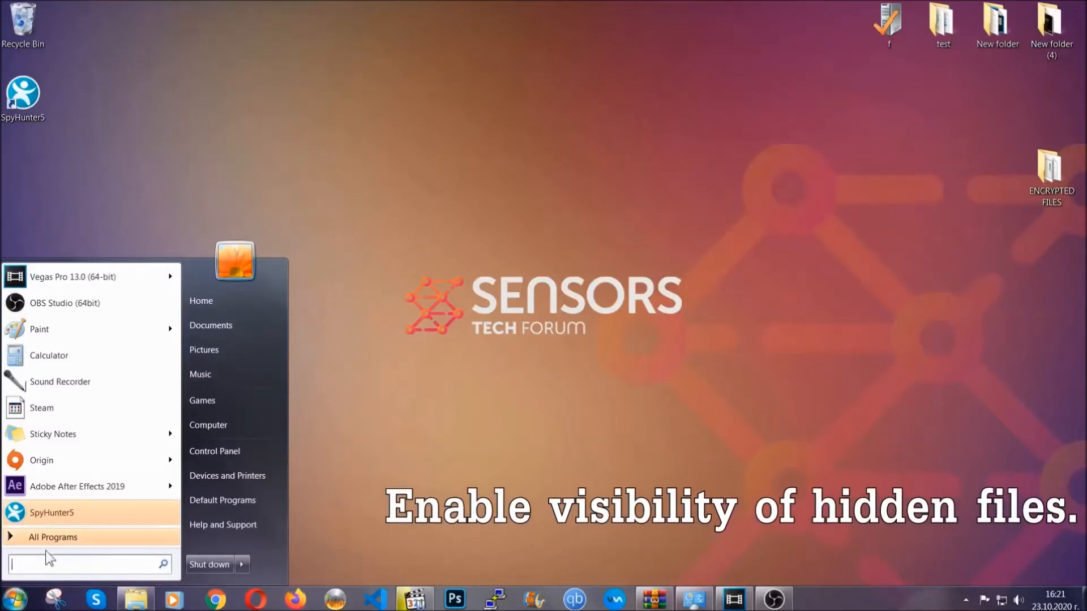
{"action": "type", "text": "show hidden"}
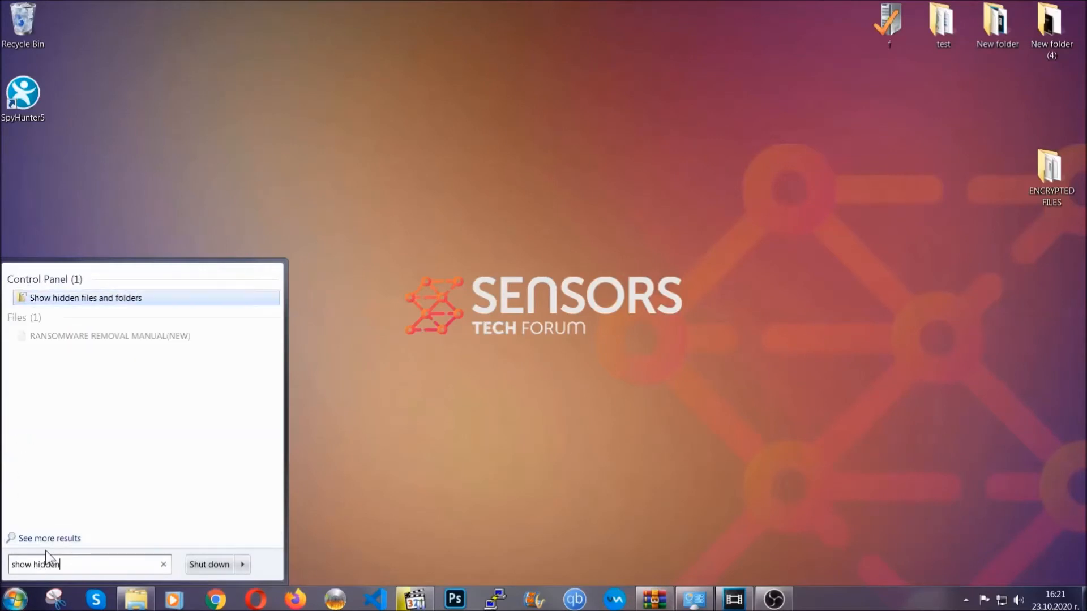
{"action": "type", "text": " files and folder"}
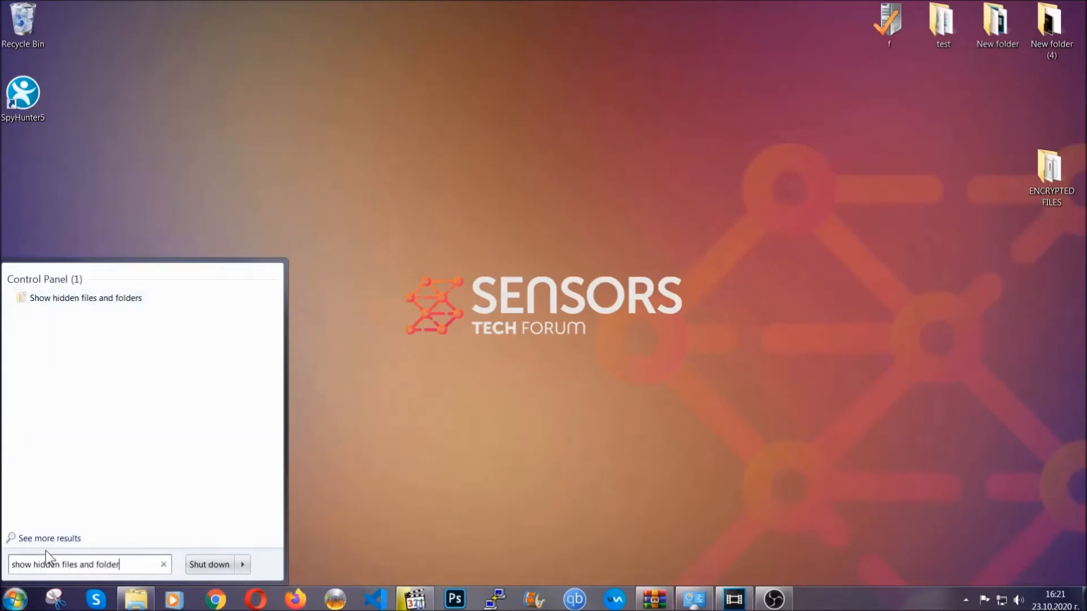
{"action": "type", "text": "s"}
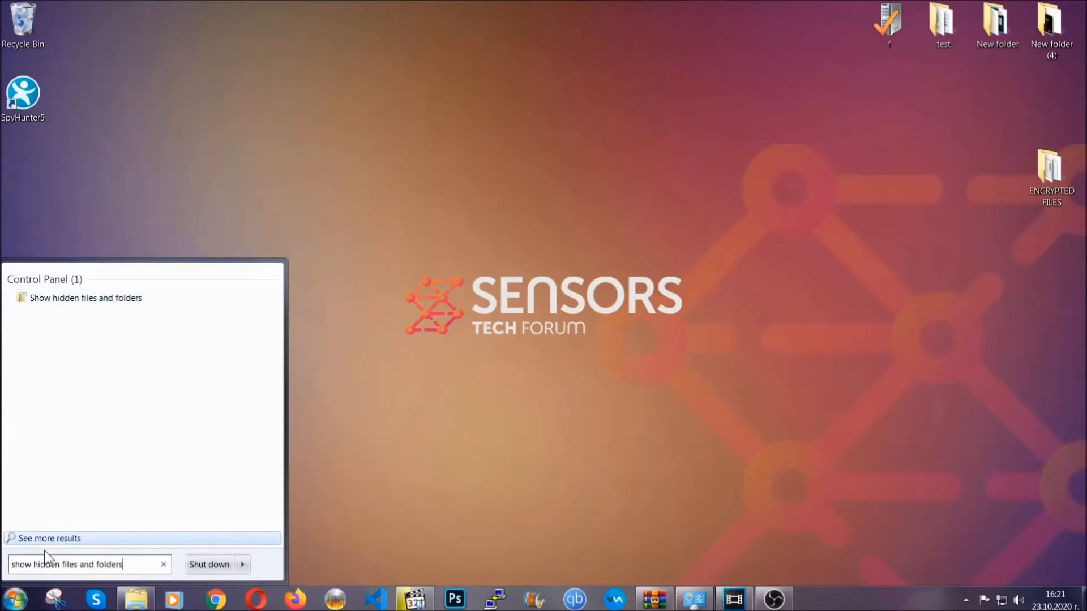
{"action": "left_click", "coordinate": [129, 299]}
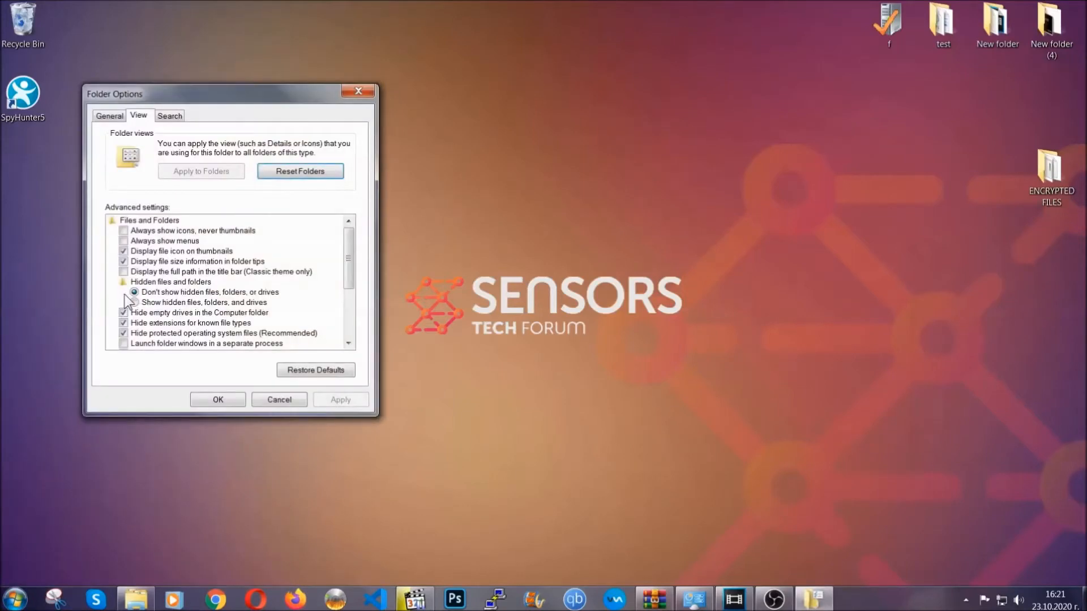
Set Folder Options to show hidden files, folders, and drives, and apply the change
{"action": "left_click", "coordinate": [155, 303]}
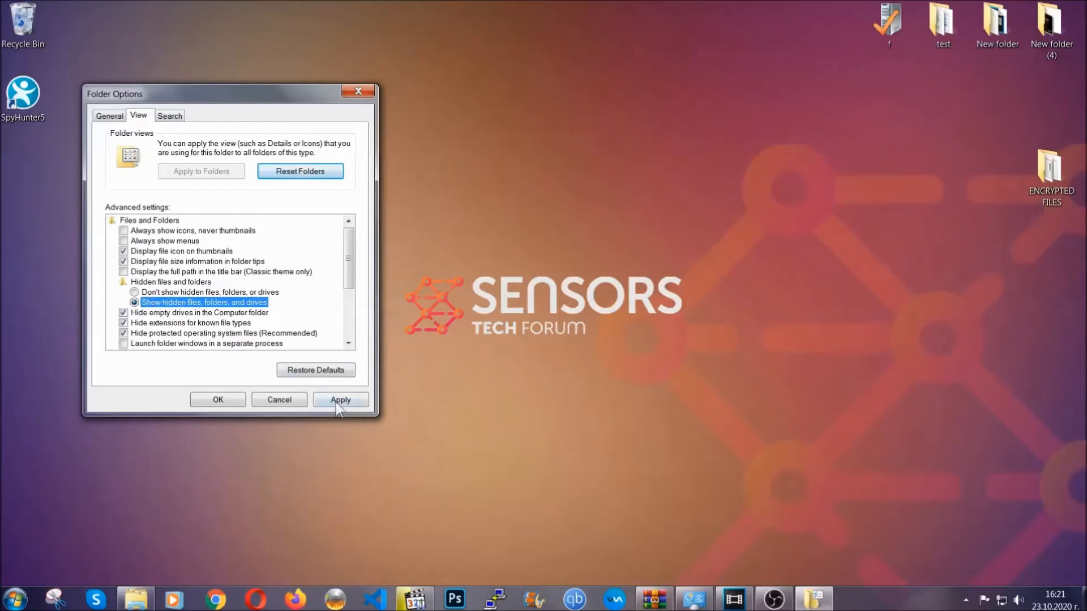
{"action": "left_click", "coordinate": [336, 404]}
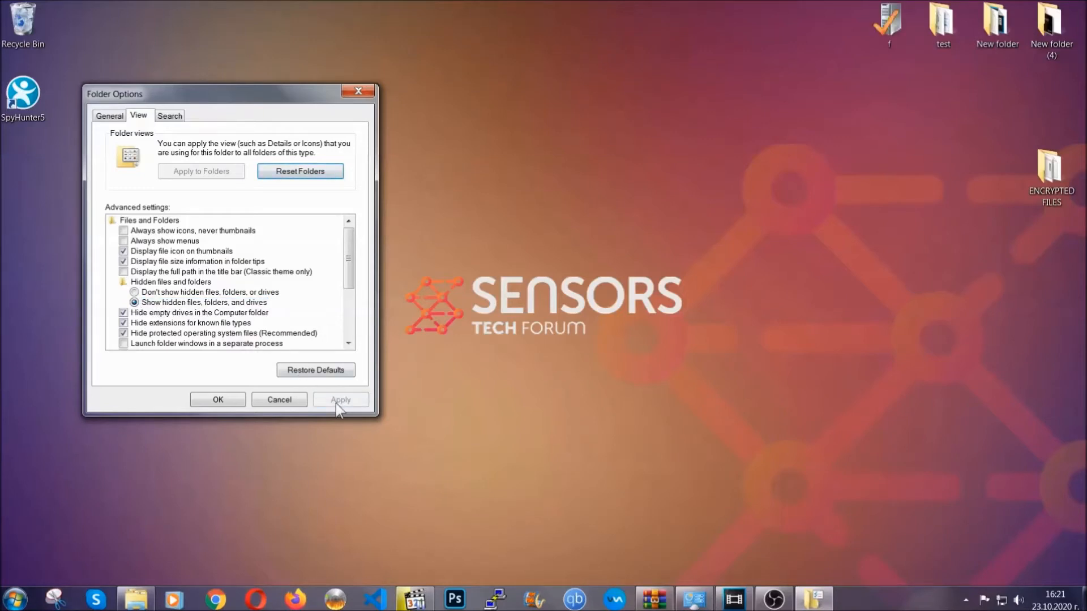
{"action": "left_click", "coordinate": [216, 399]}
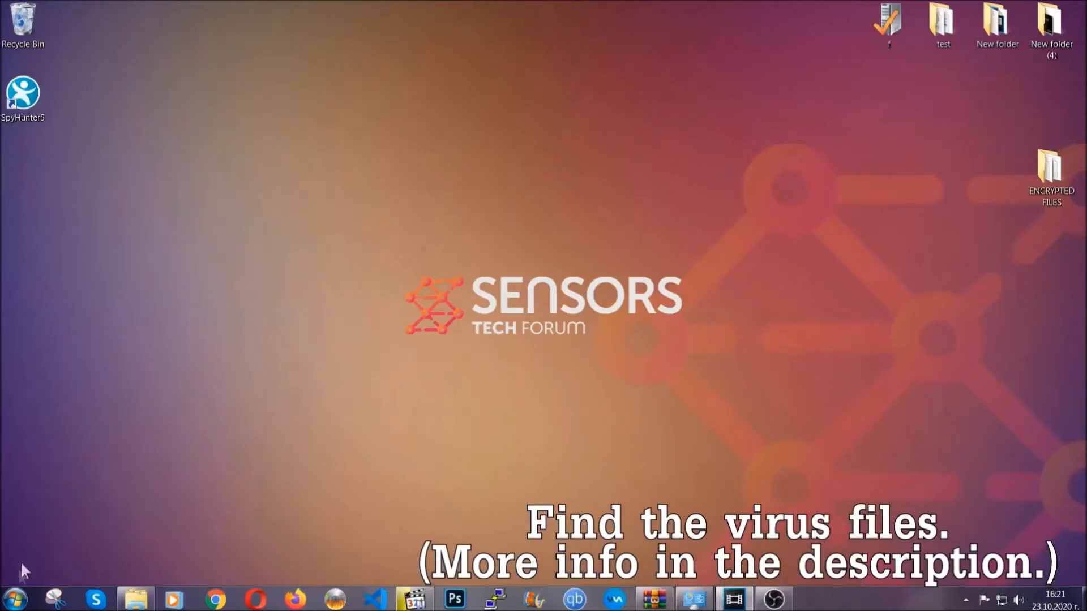
Open Computer and search all drives for "fileextension:exe Example Virus Name"
{"action": "left_click", "coordinate": [13, 600]}
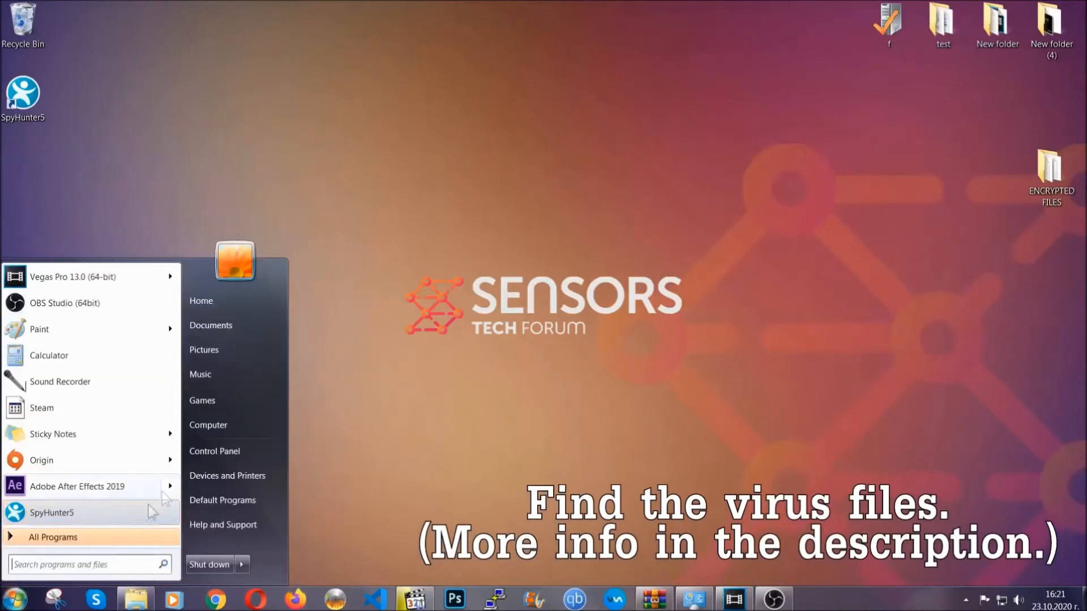
{"action": "left_click", "coordinate": [225, 425]}
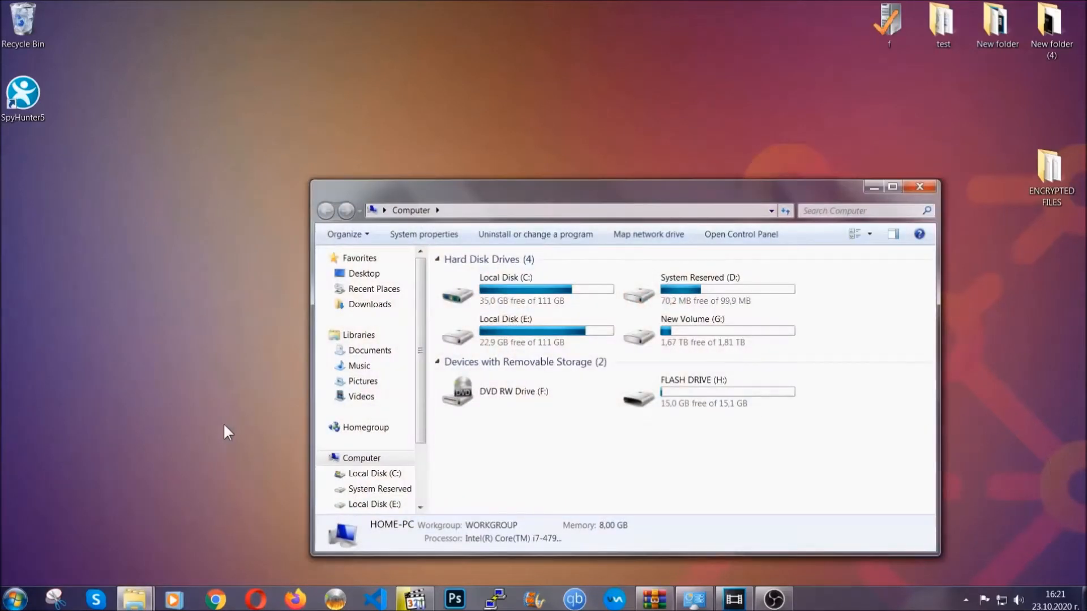
{"action": "left_click_drag", "start_coordinate": [586, 197], "coordinate": [515, 149]}
{"action": "left_click", "coordinate": [742, 162]}
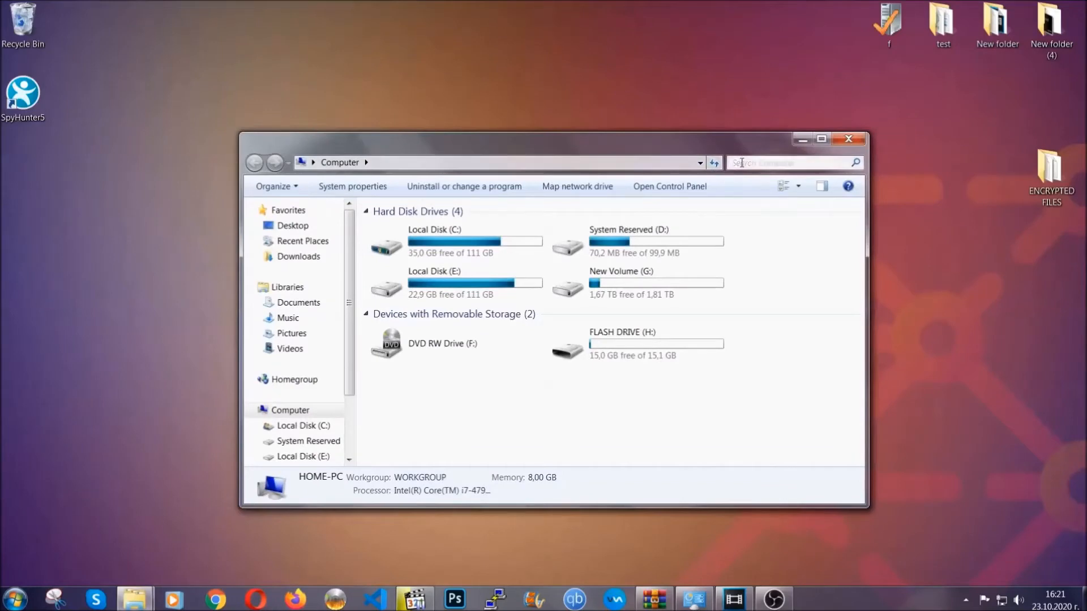
{"action": "type", "text": "fileextensio"}
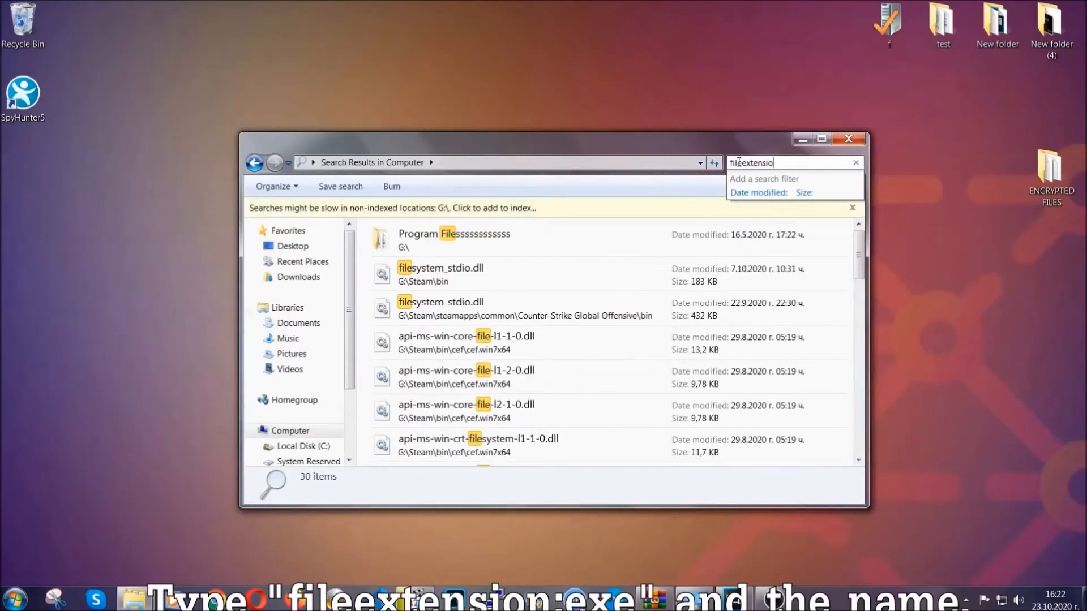
{"action": "type", "text": "n:exe"}
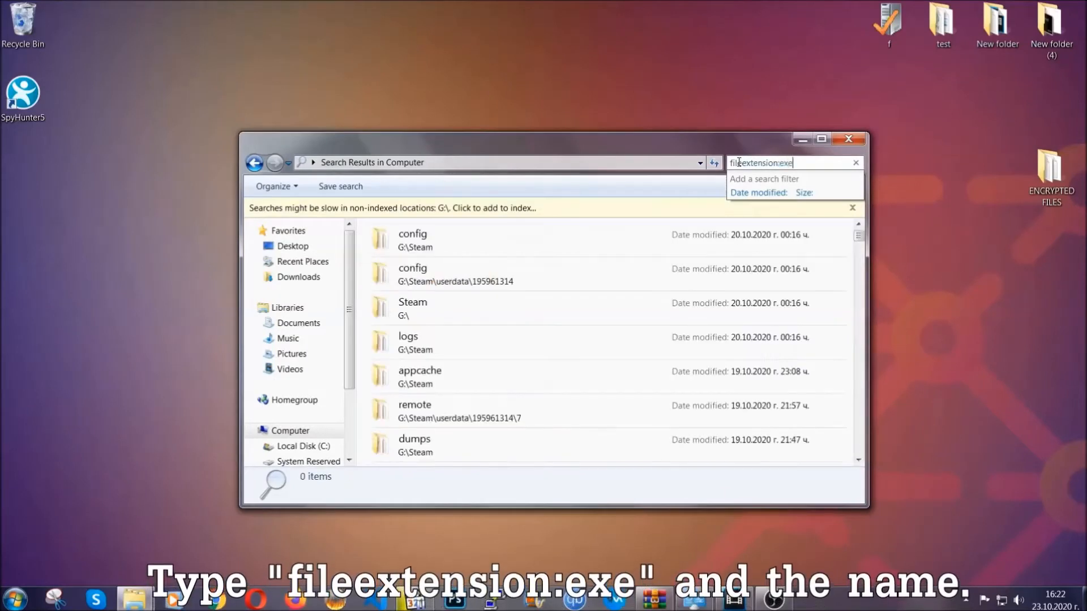
{"action": "type", "text": " Exam"}
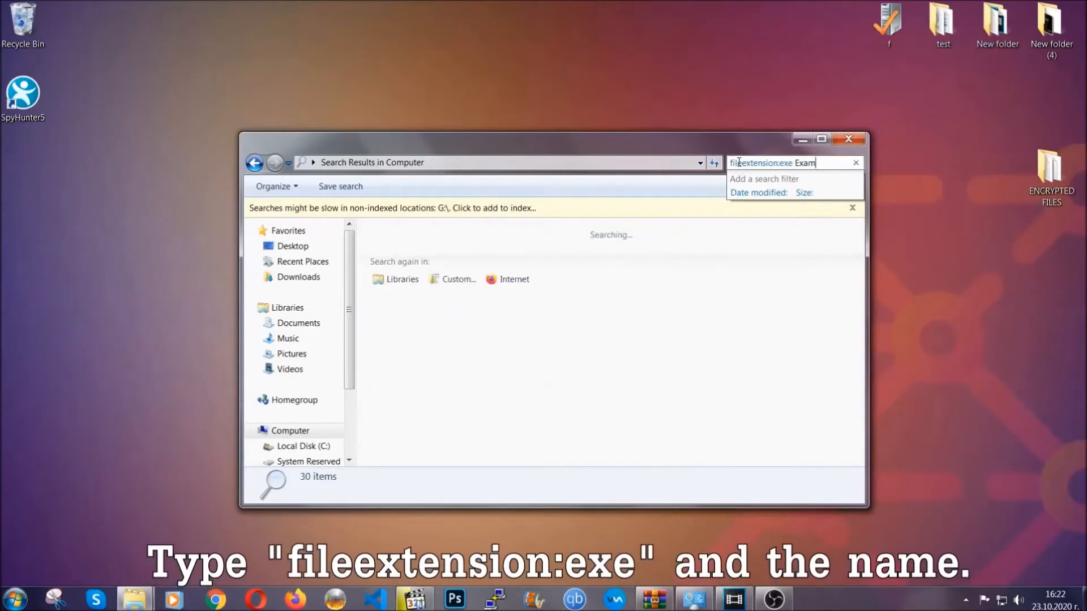
{"action": "type", "text": "ple V"}
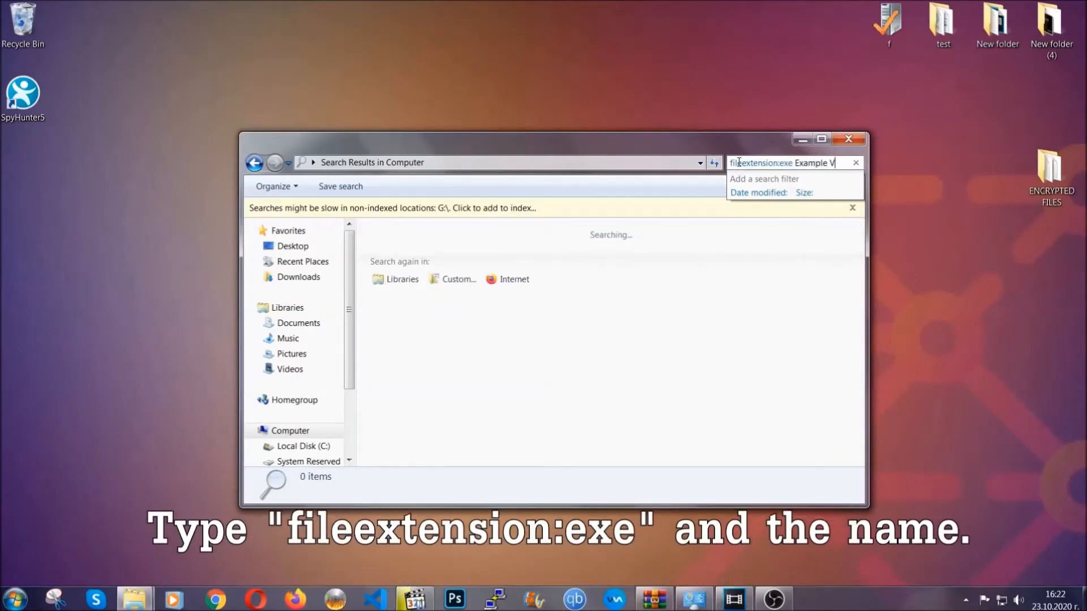
{"action": "type", "text": "irss Nam"}
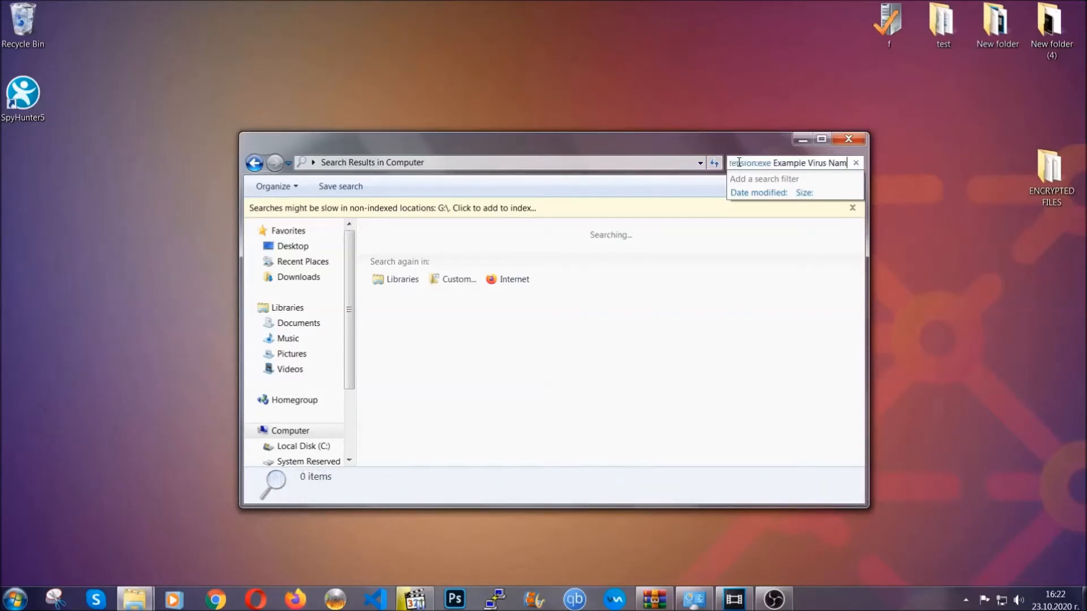
{"action": "type", "text": "e"}
{"action": "key", "text": "Return"}
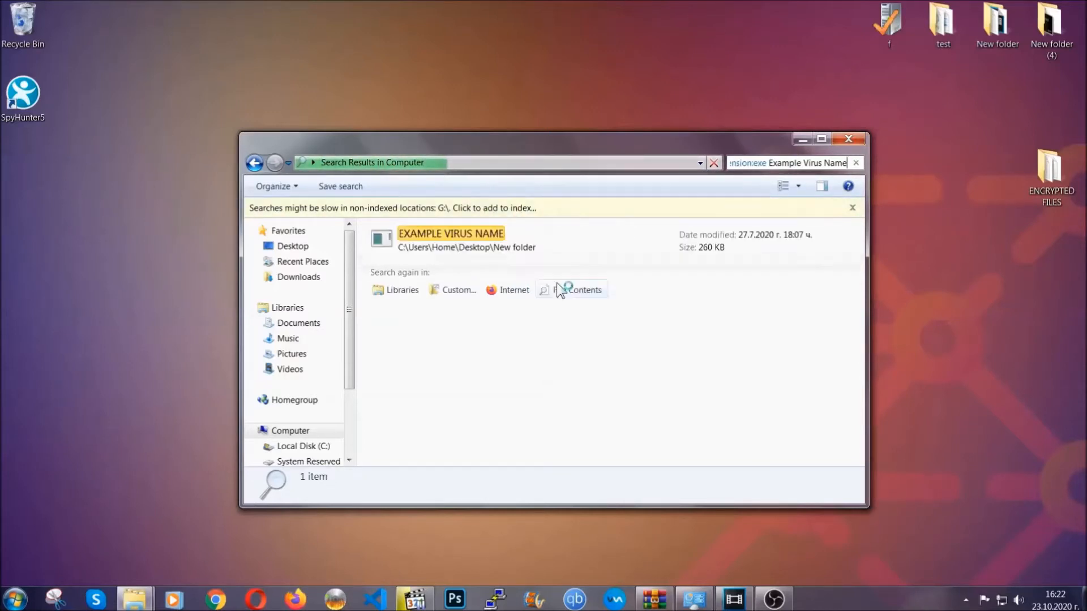
Delete the found EXAMPLE VIRUS NAME application to the Recycle Bin and close the search window
{"action": "left_click", "coordinate": [475, 230]}
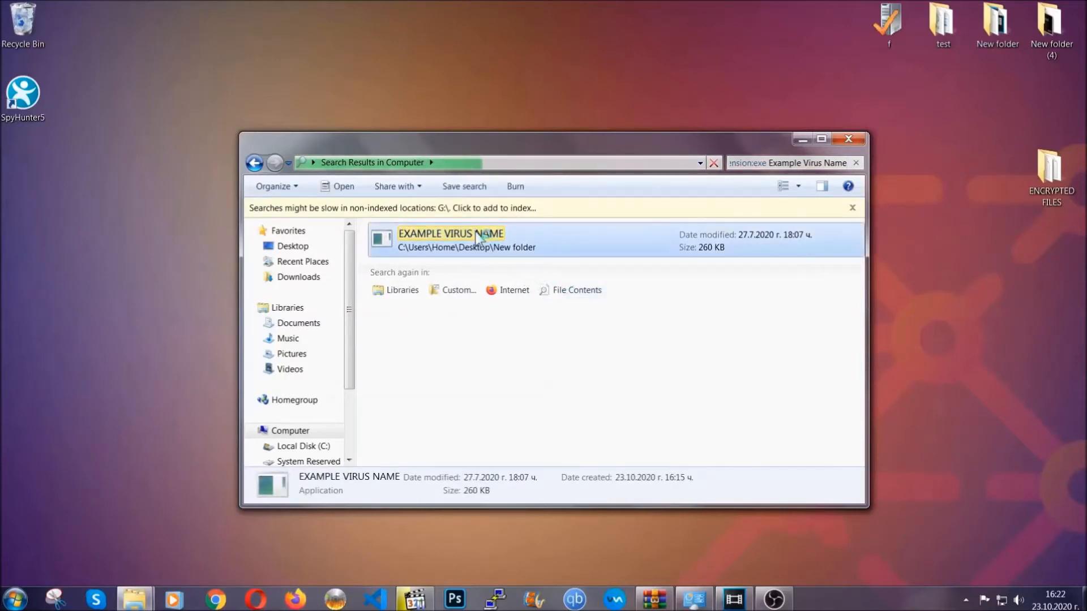
{"action": "right_click", "coordinate": [476, 232]}
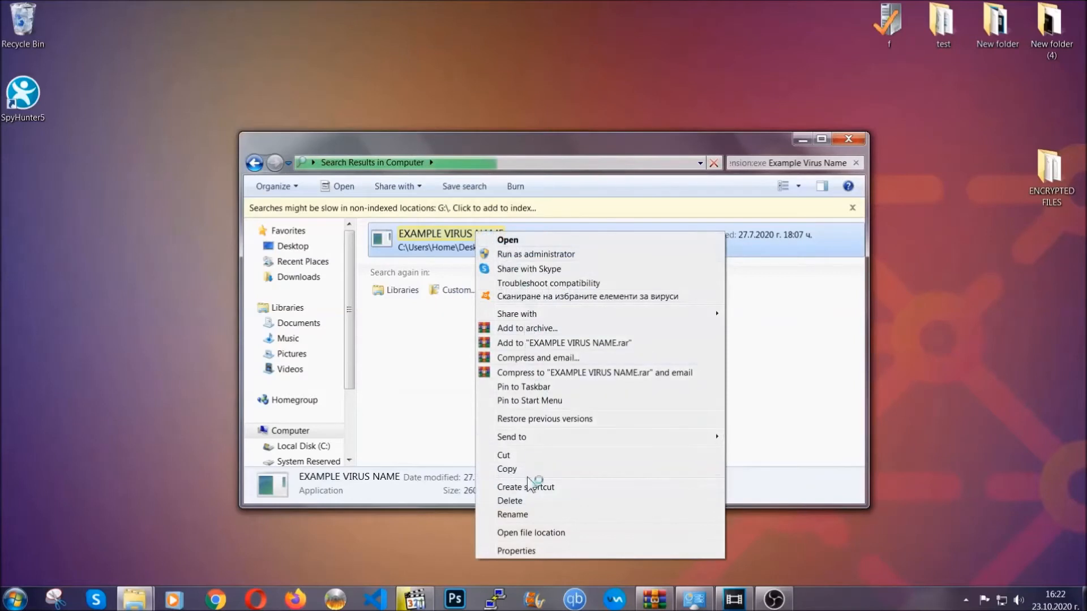
{"action": "left_click", "coordinate": [525, 501]}
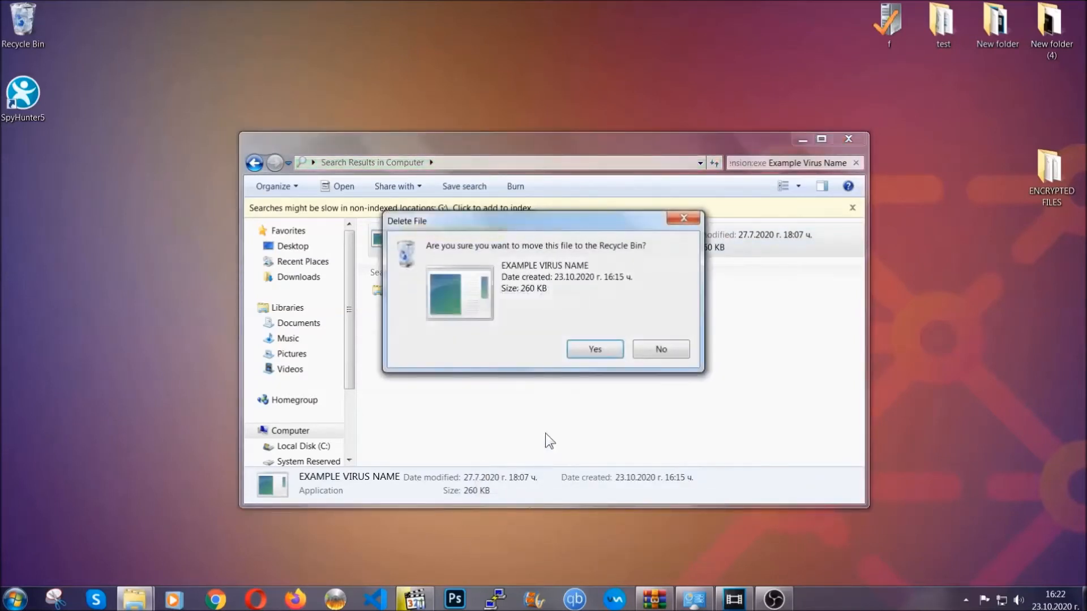
{"action": "left_click", "coordinate": [594, 351]}
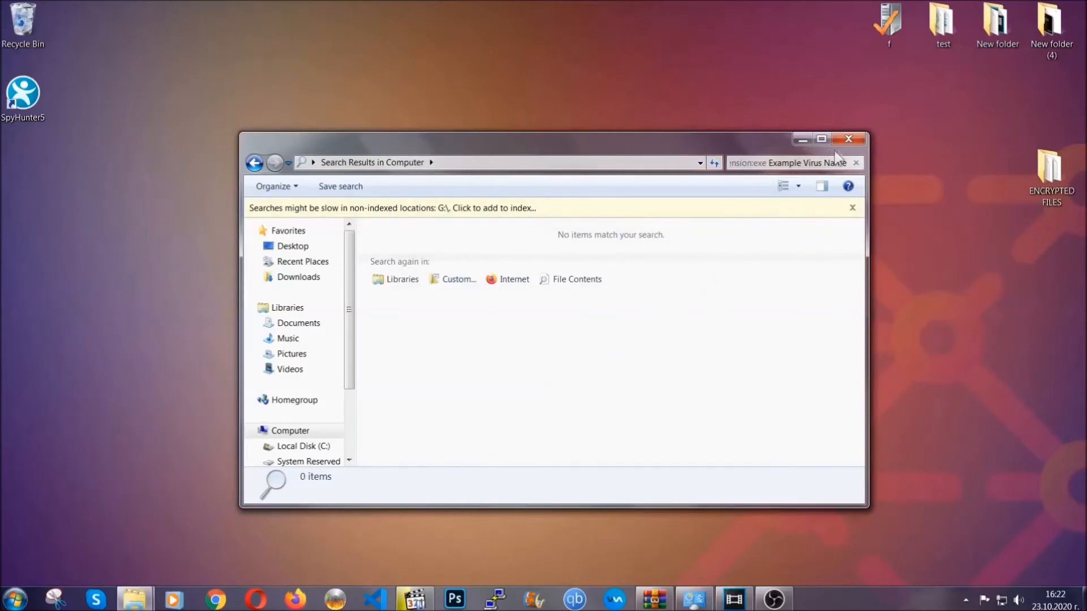
{"action": "left_click", "coordinate": [849, 139]}
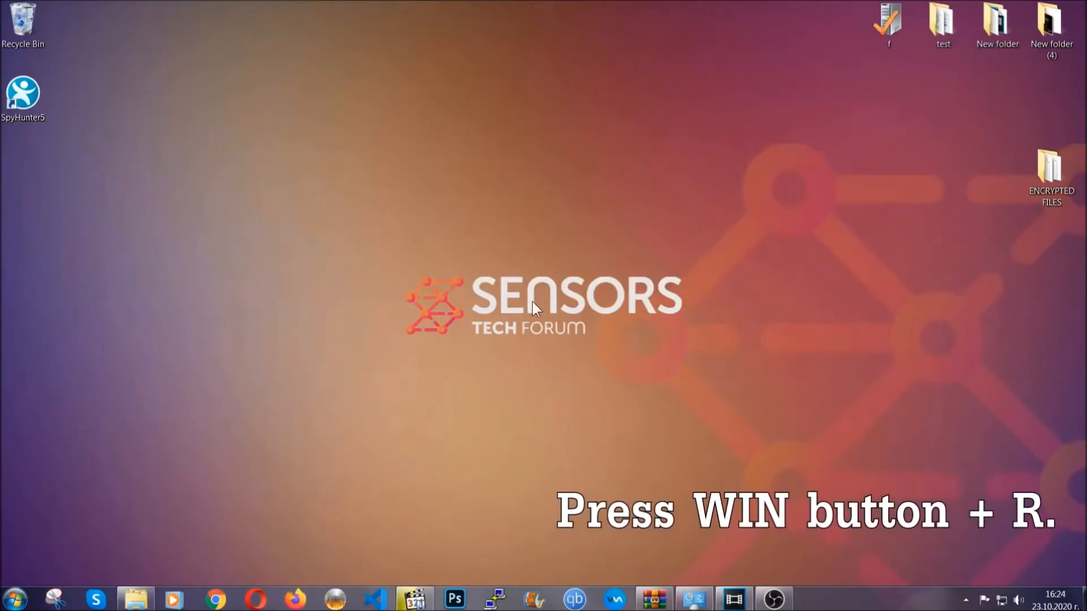
Launch Registry Editor by running the command REGEDIT
{"action": "key", "text": "super+r"}
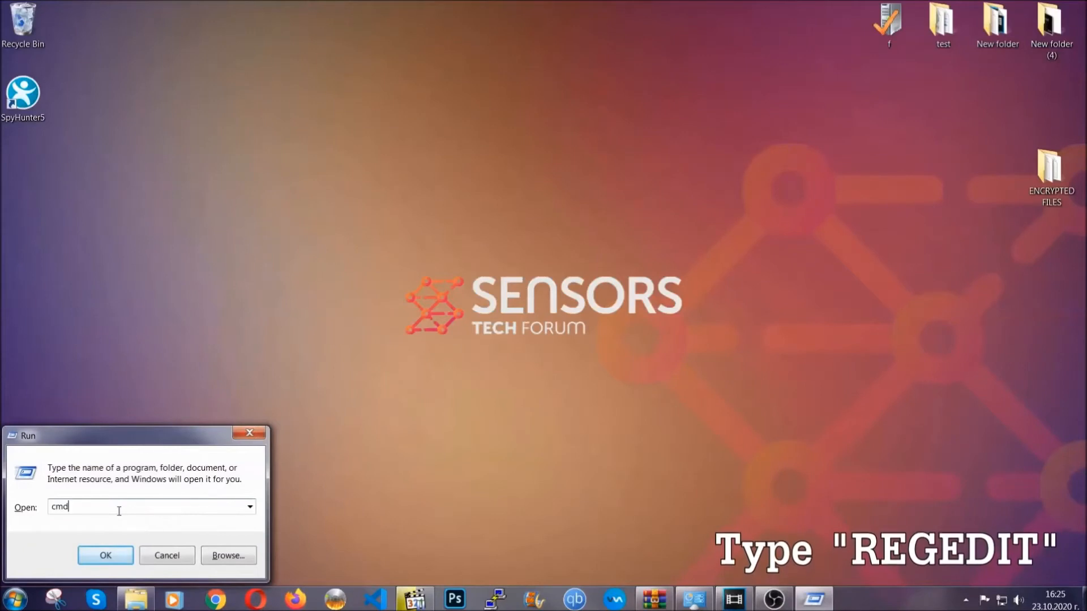
{"action": "type", "text": "REGE"}
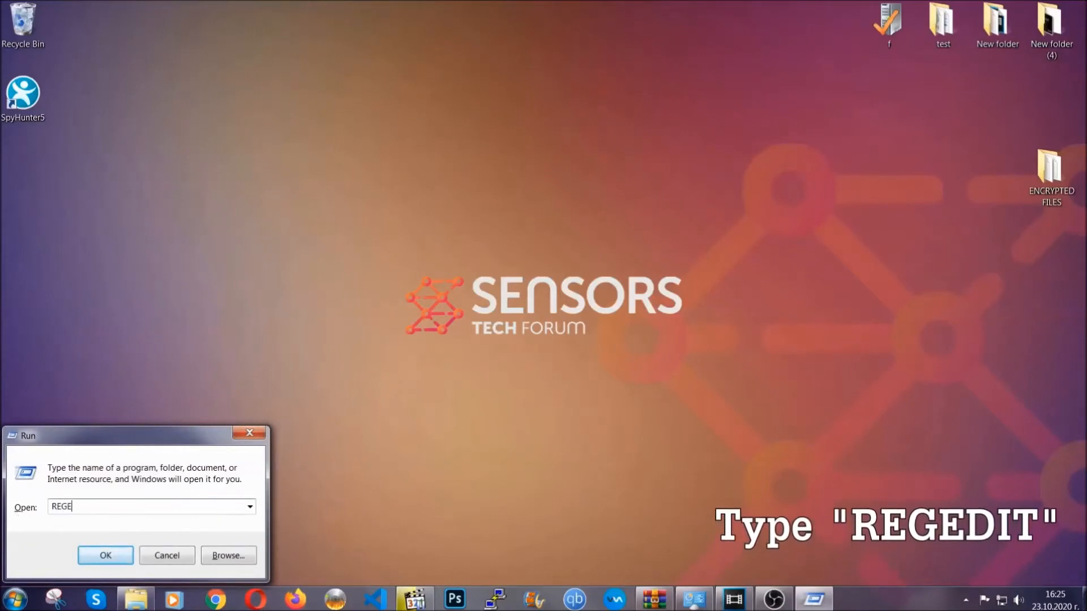
{"action": "type", "text": "DIT"}
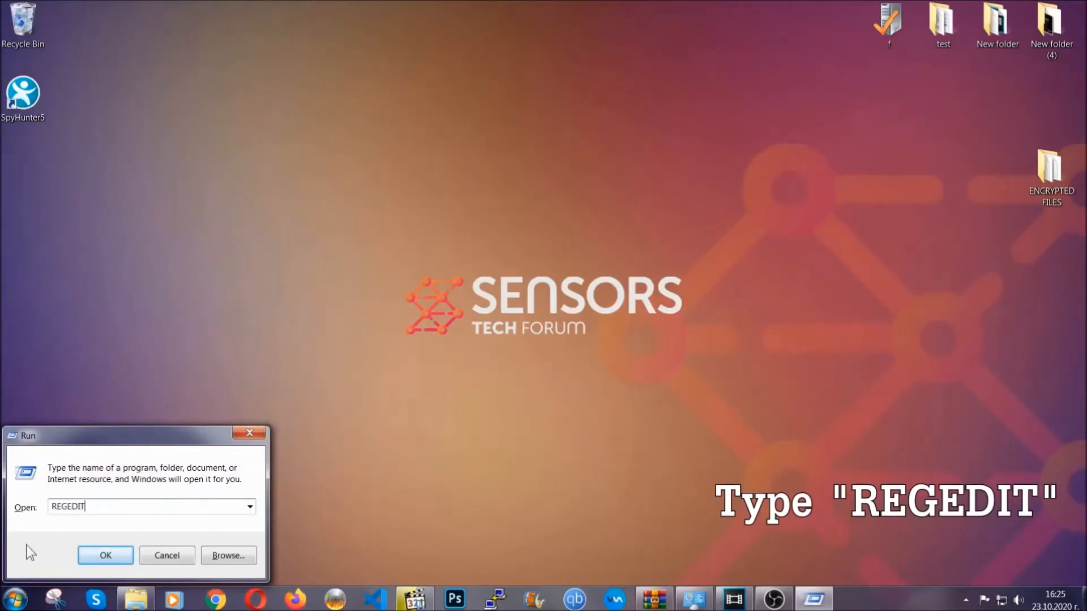
{"action": "left_click", "coordinate": [106, 556]}
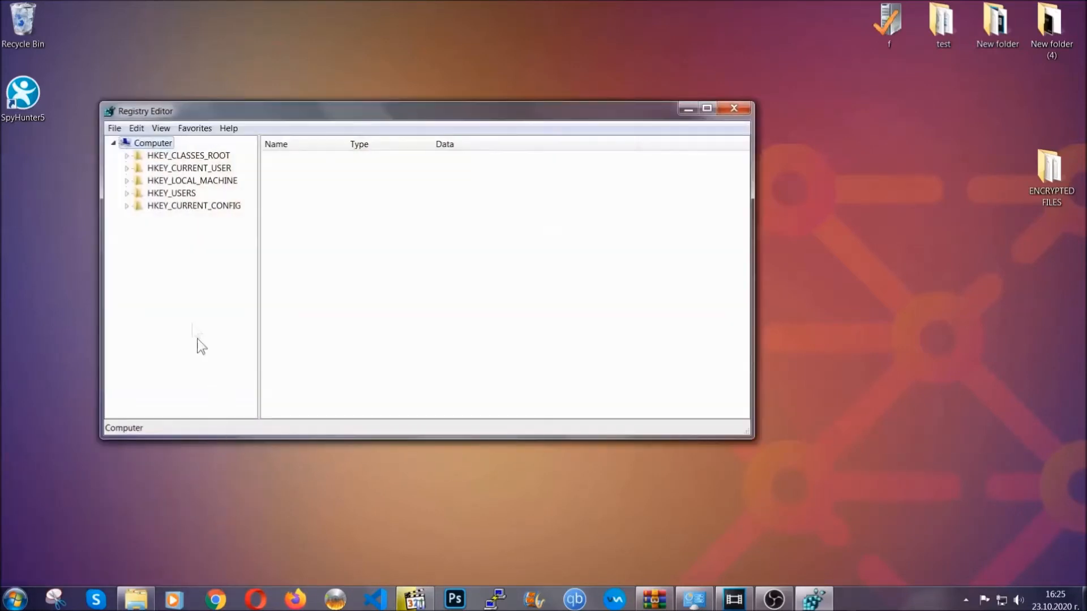
Export the entire registry to the Desktop as a registration file named BACKUP
{"action": "left_click", "coordinate": [114, 129]}
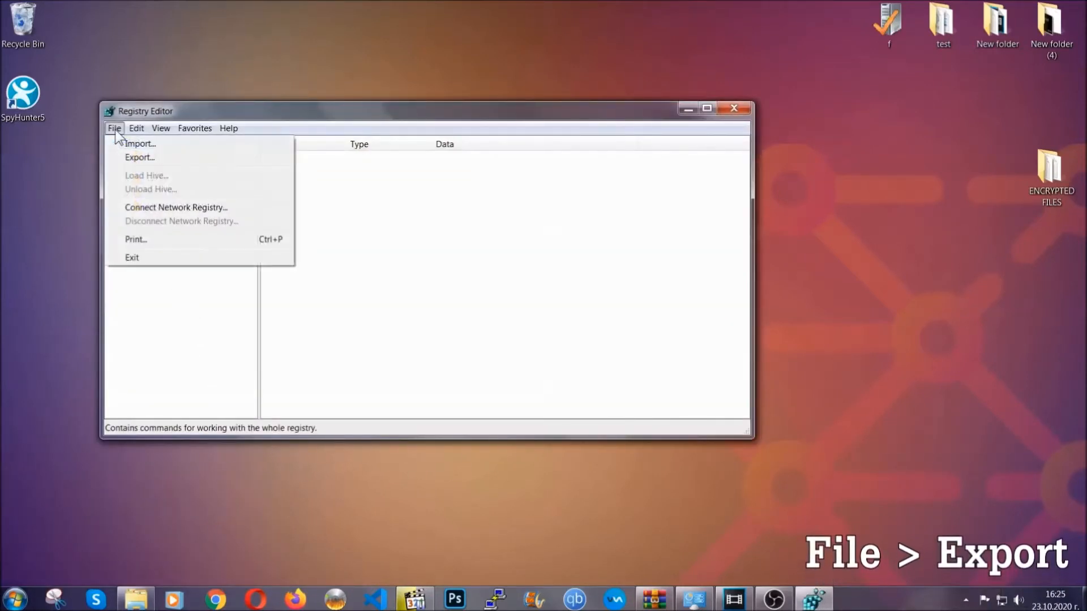
{"action": "left_click", "coordinate": [141, 156]}
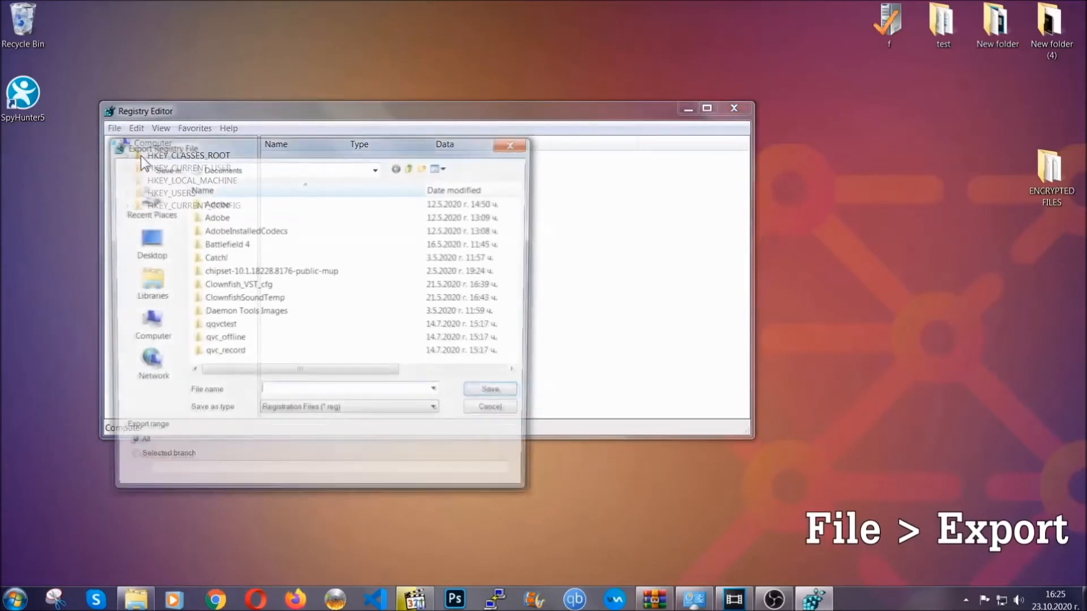
{"action": "left_click", "coordinate": [143, 244]}
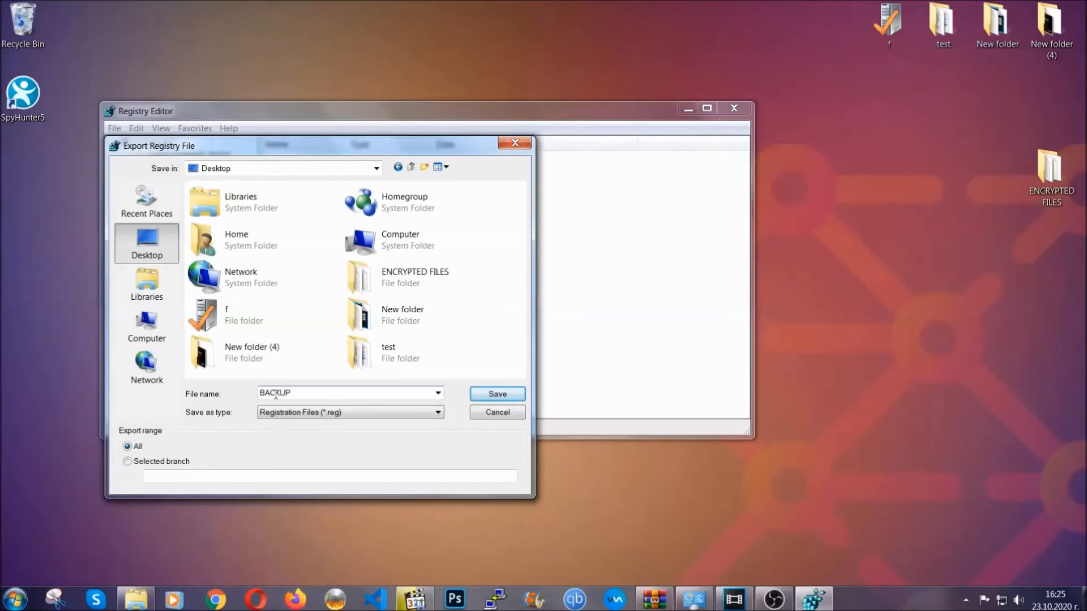
{"action": "left_click", "coordinate": [491, 397]}
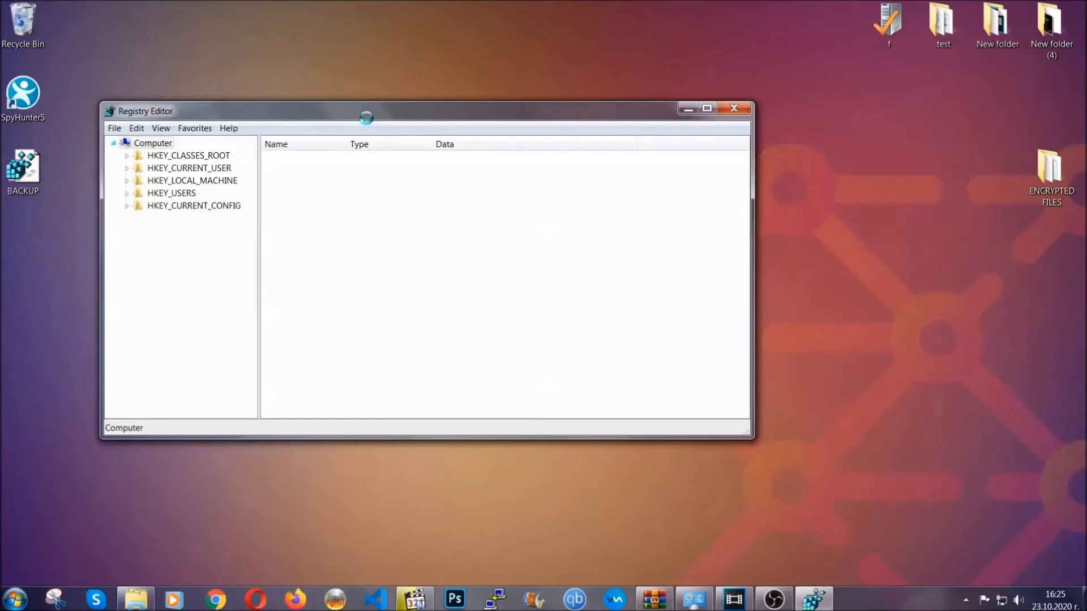
{"action": "left_click_drag", "start_coordinate": [366, 118], "coordinate": [474, 154]}
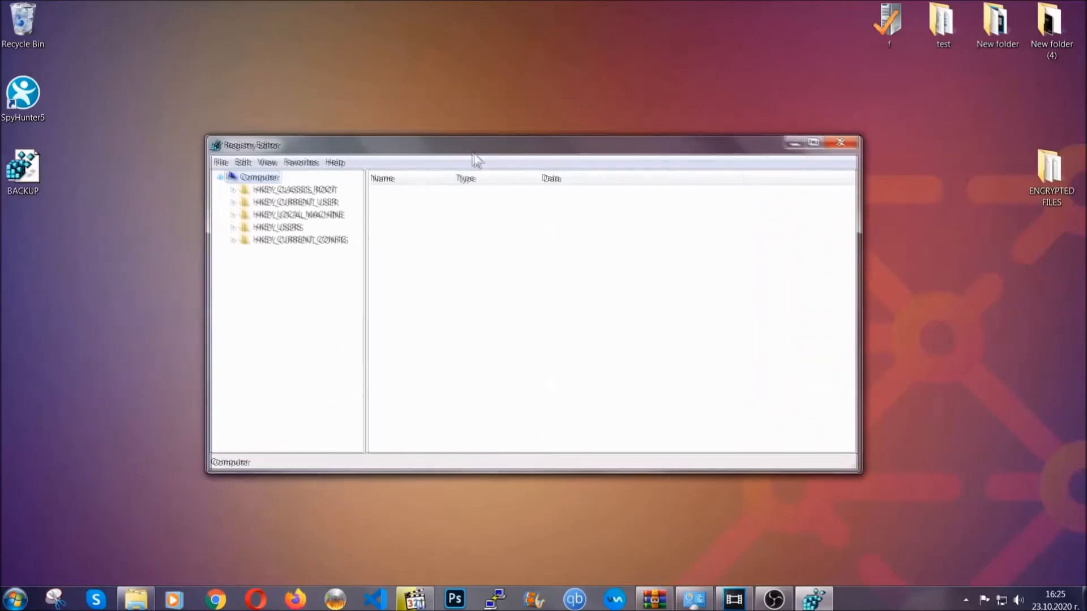
{"action": "left_click", "coordinate": [221, 164]}
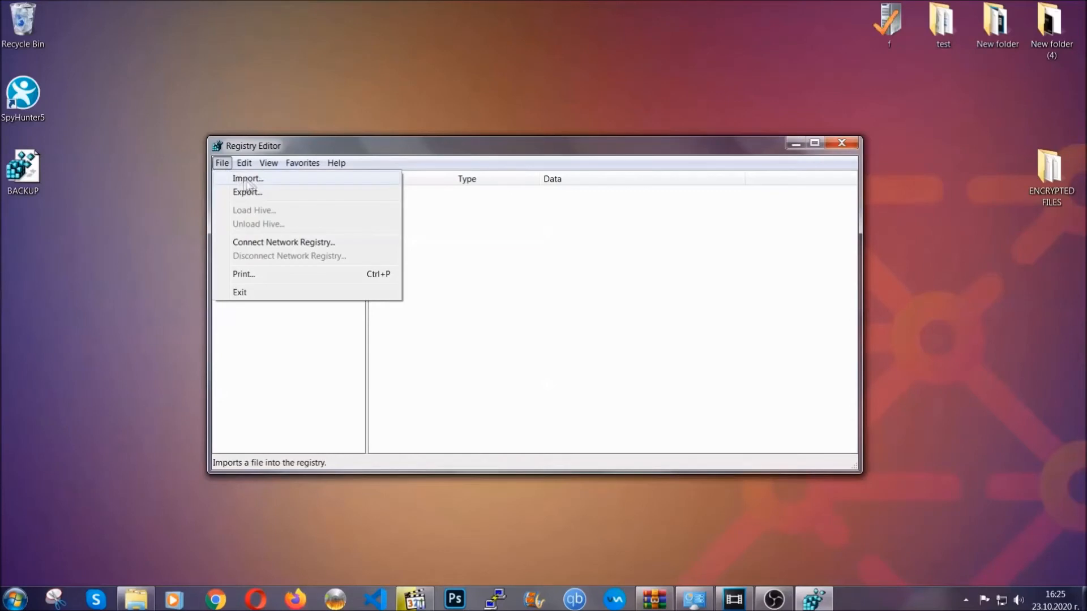
{"action": "left_click", "coordinate": [223, 163]}
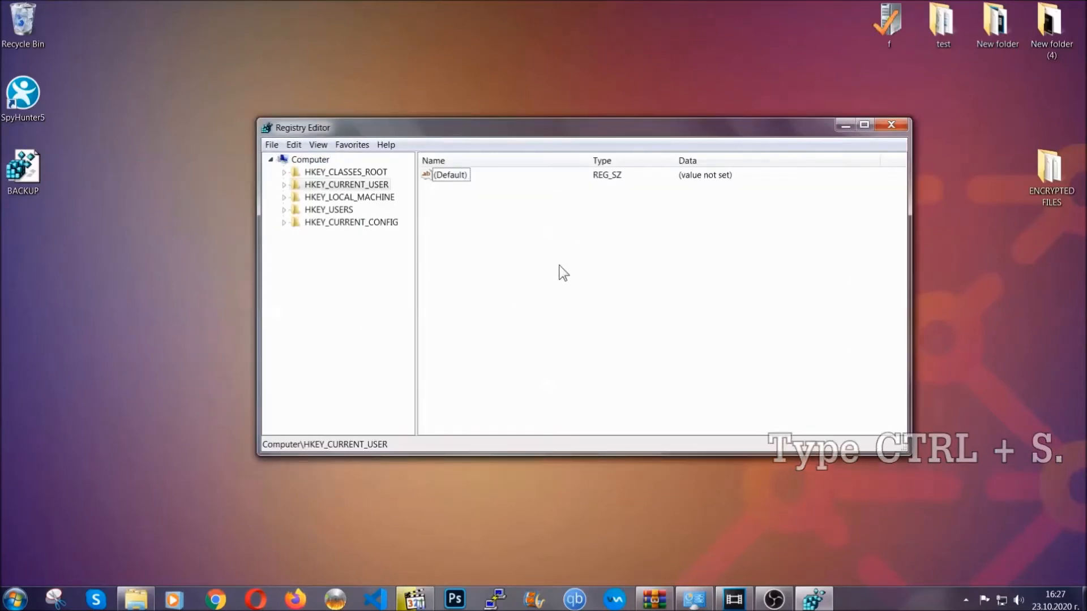
Search the registry keys under HKEY_CURRENT_USER for RunOnce
{"action": "key", "text": "ctrl+f"}
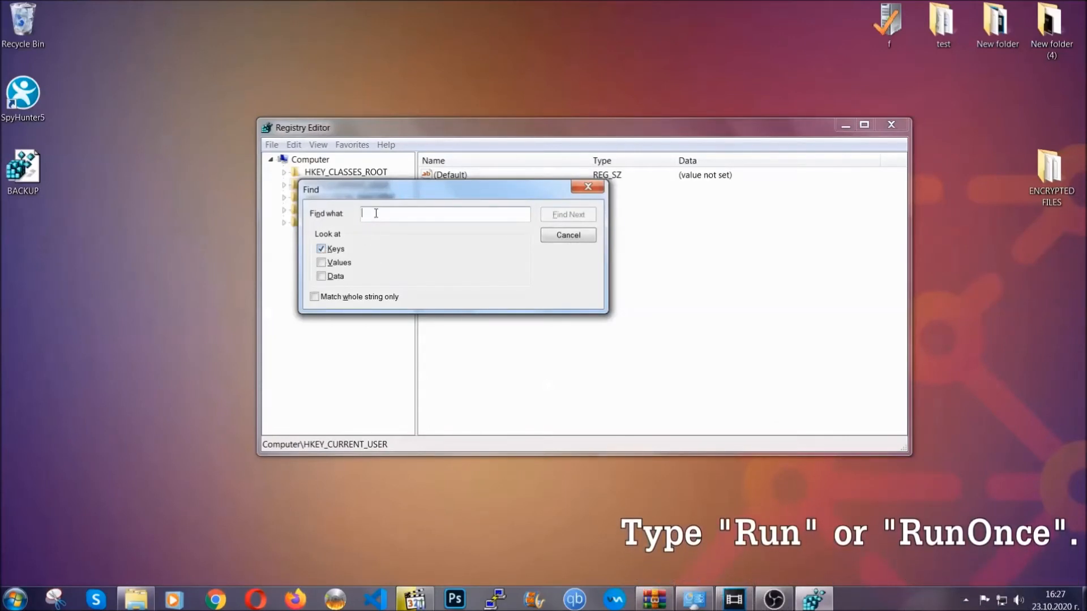
{"action": "type", "text": "RunOnce"}
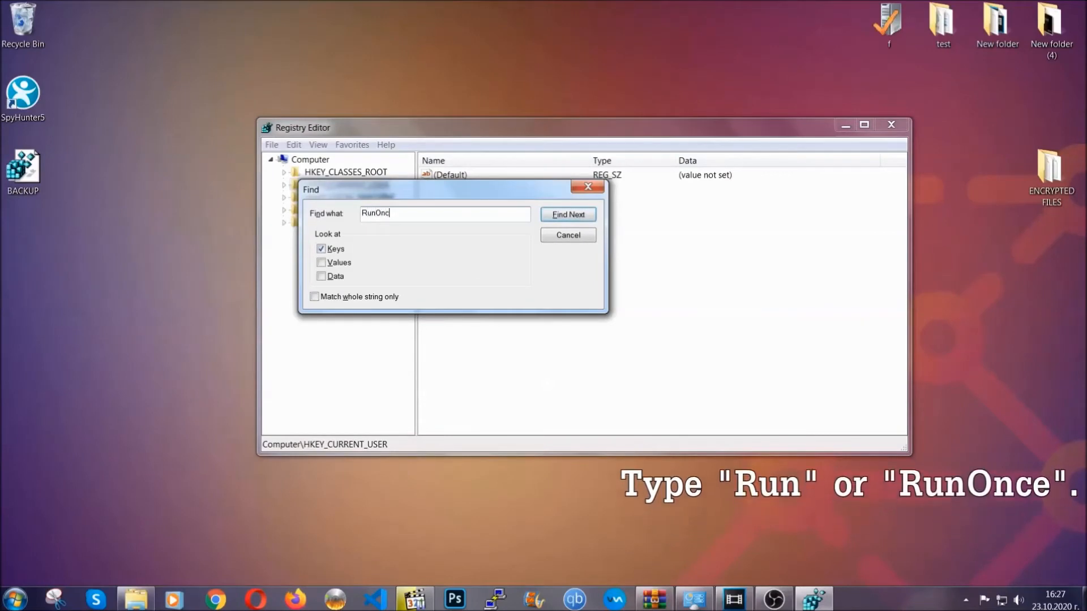
{"action": "left_click", "coordinate": [582, 219]}
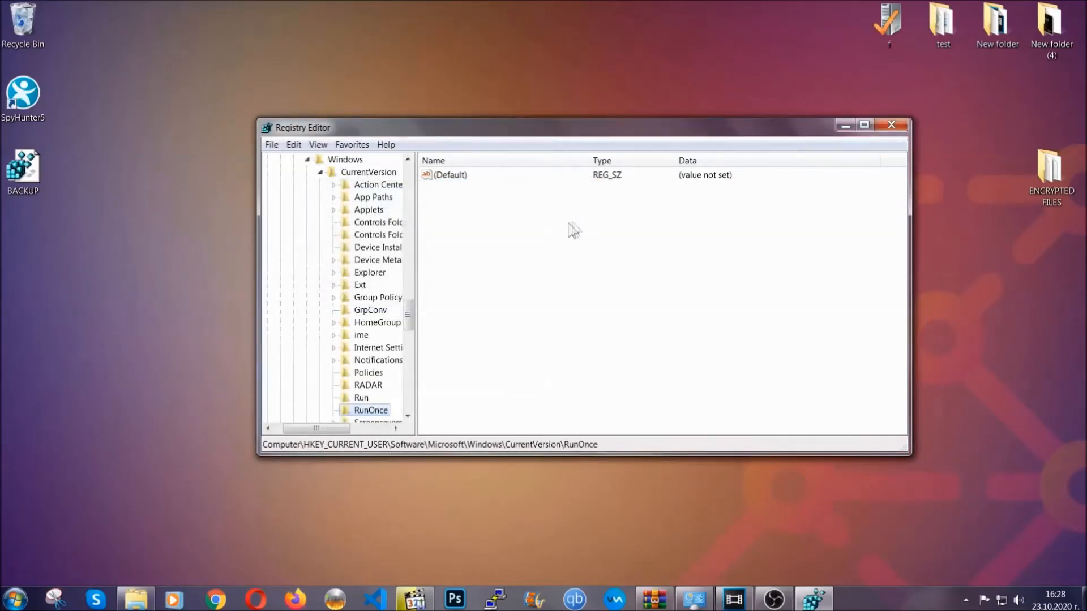
Delete the value THE VIRUS from the CurrentVersion Run key next to RunOnce and close Registry Editor
{"action": "left_click_drag", "start_coordinate": [410, 315], "coordinate": [411, 331]}
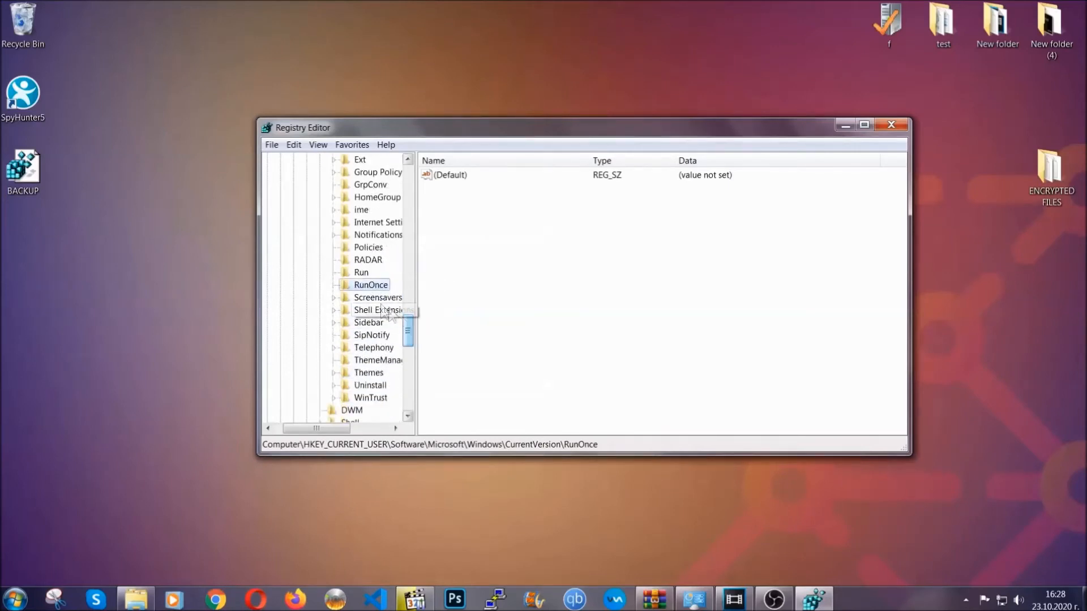
{"action": "left_click", "coordinate": [360, 273]}
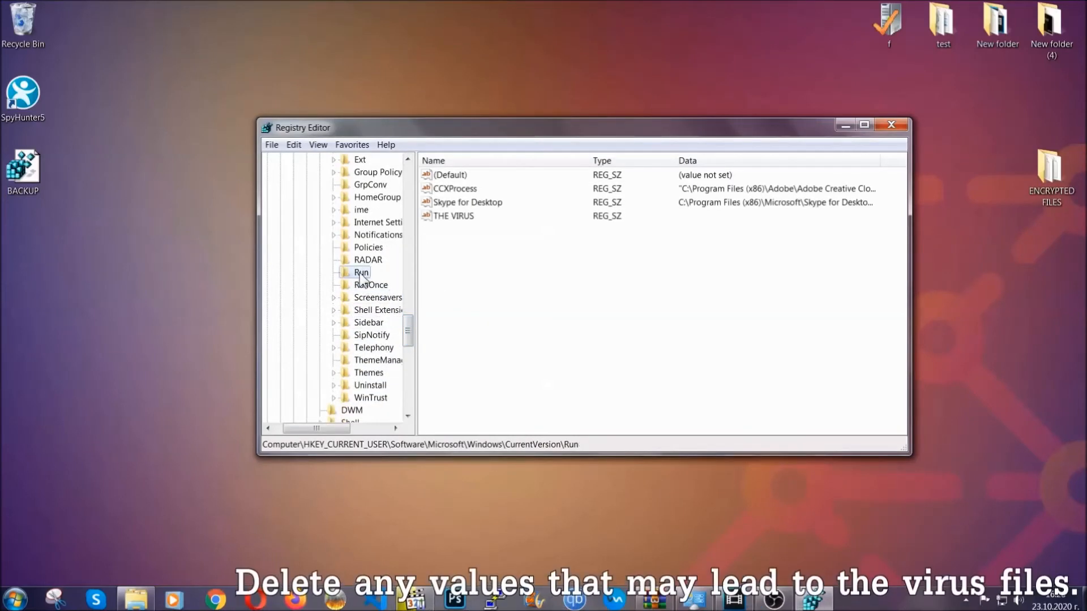
{"action": "left_click", "coordinate": [446, 217]}
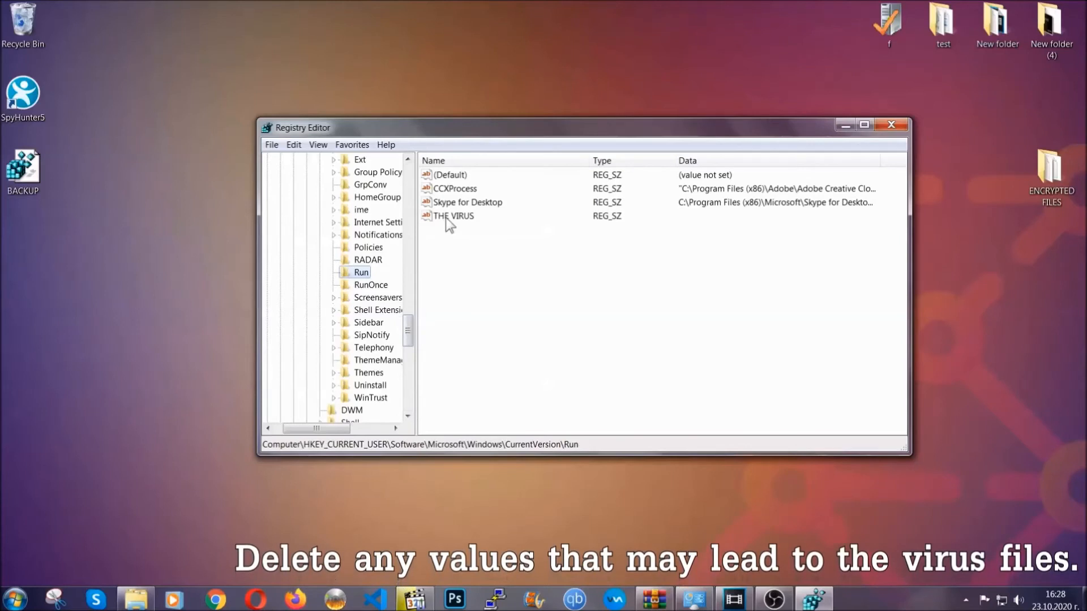
{"action": "right_click", "coordinate": [446, 219]}
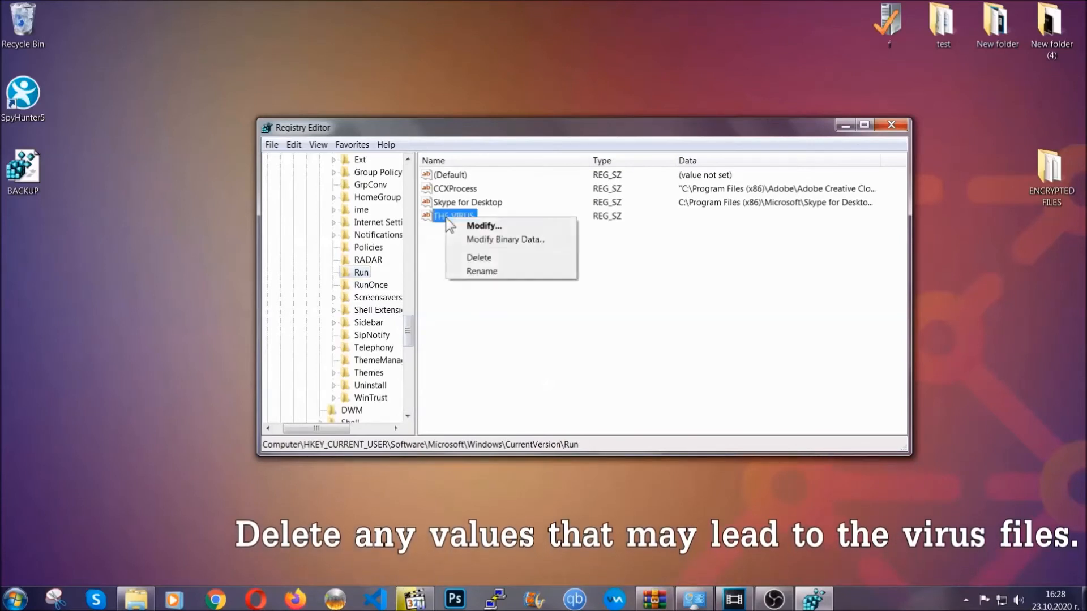
{"action": "left_click", "coordinate": [472, 260]}
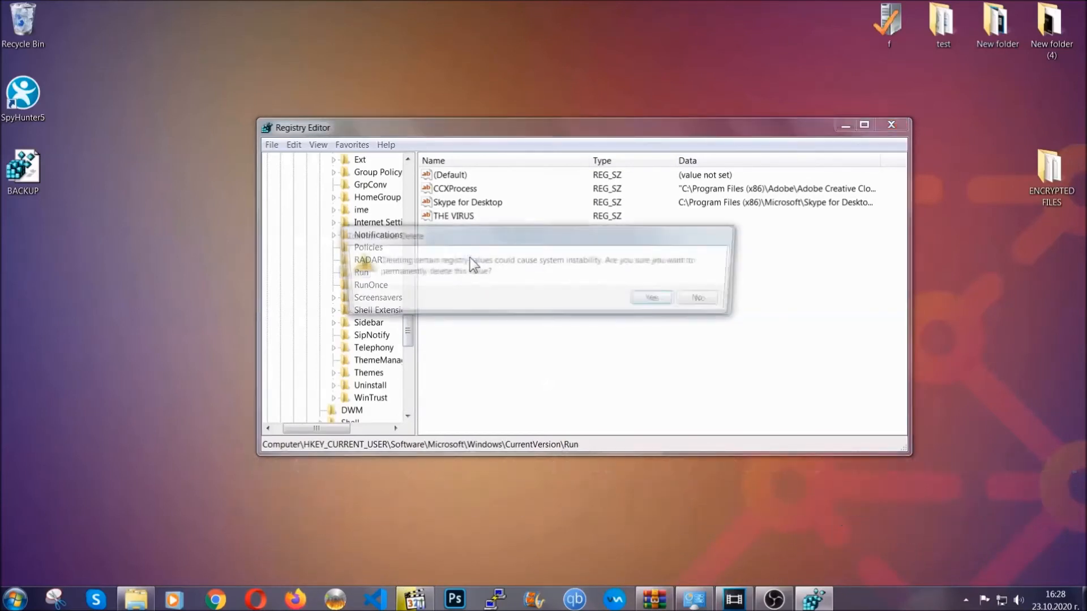
{"action": "left_click", "coordinate": [658, 300]}
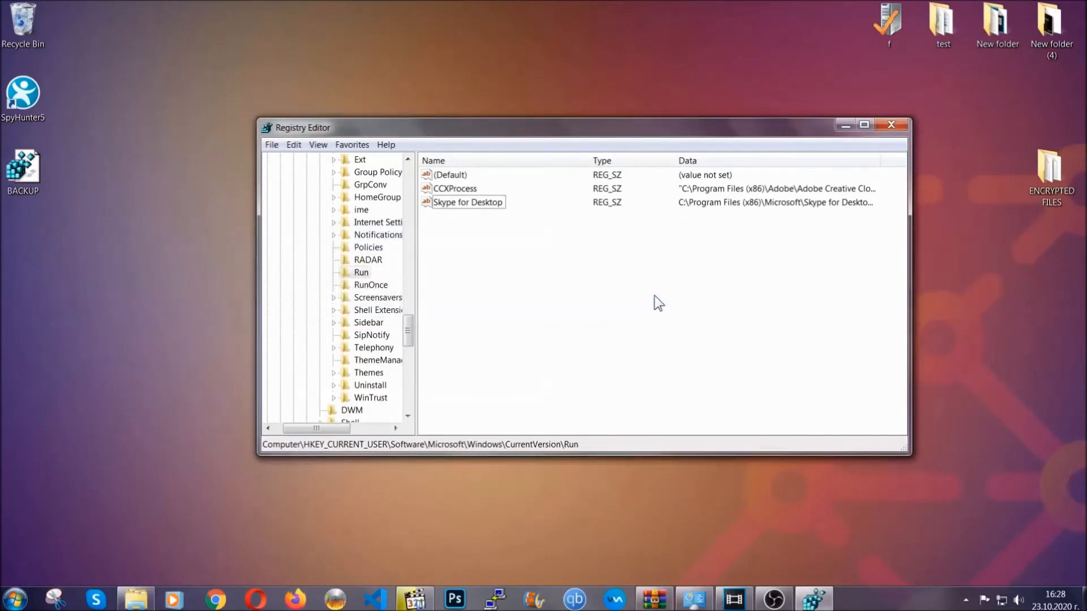
{"action": "left_click", "coordinate": [891, 125]}
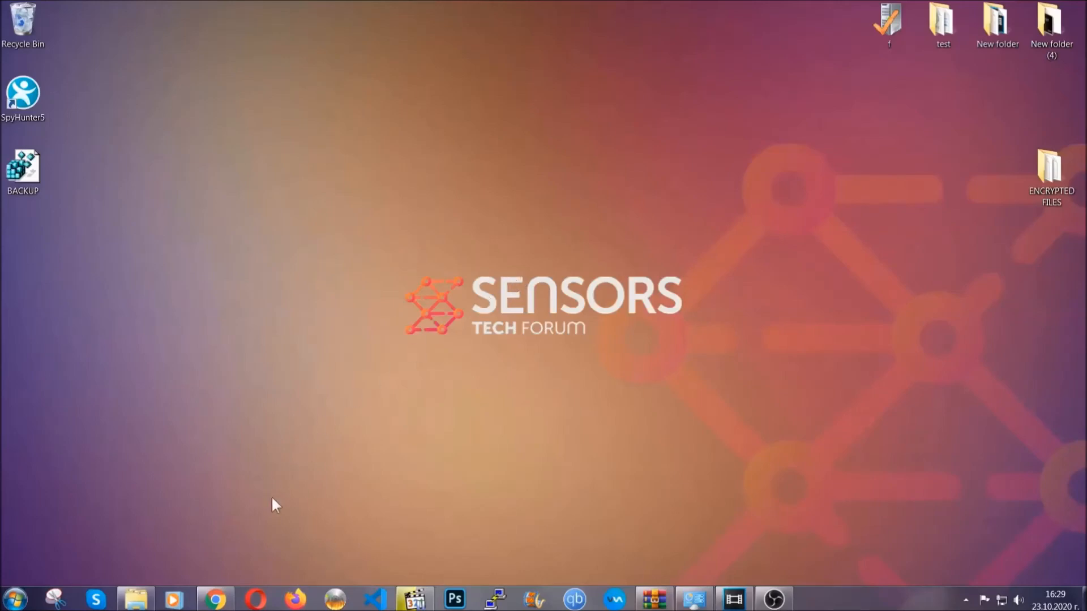
Switch to Chrome and examine the sensorstechforum.com article on restoring encrypted files without a decrypter, down to its list of alternative restore methods
{"action": "left_click", "coordinate": [216, 601]}
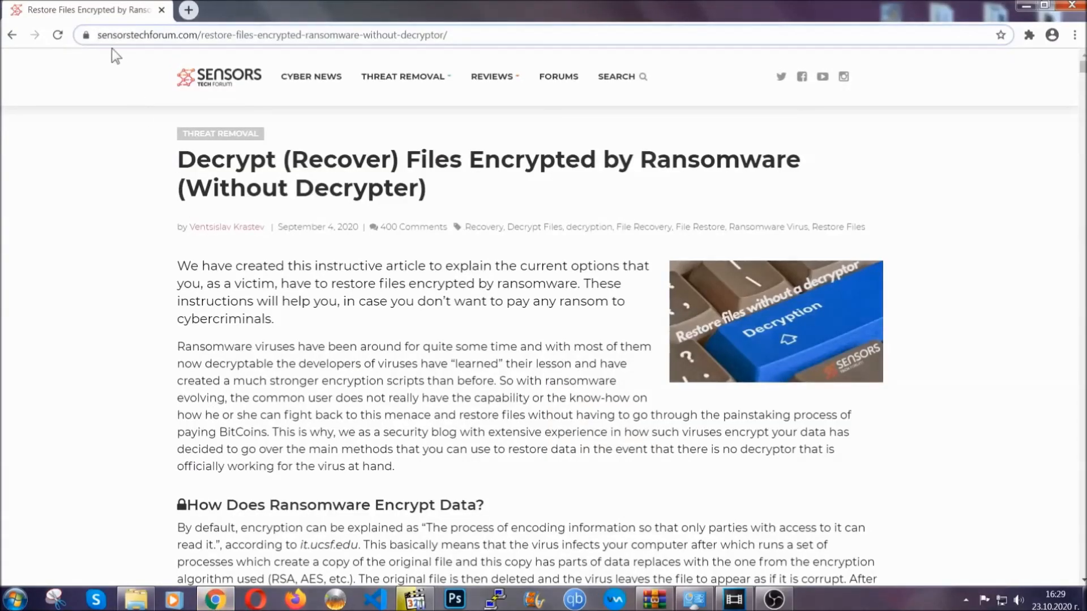
{"action": "left_click_drag", "start_coordinate": [102, 35], "coordinate": [264, 38]}
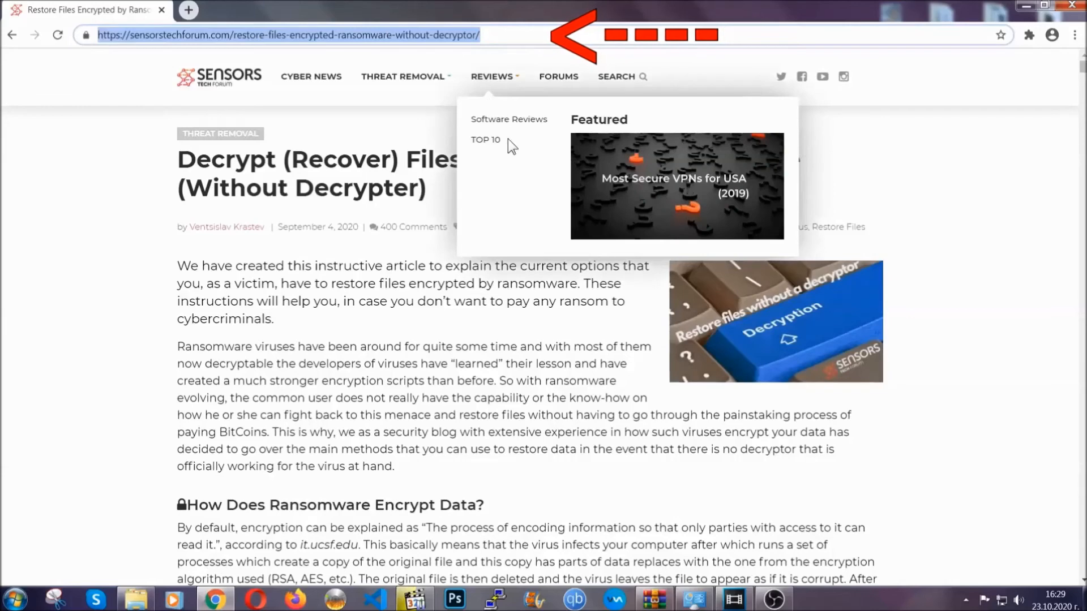
{"action": "scroll", "coordinate": [559, 306], "scroll_direction": "down", "scroll_amount": 8}
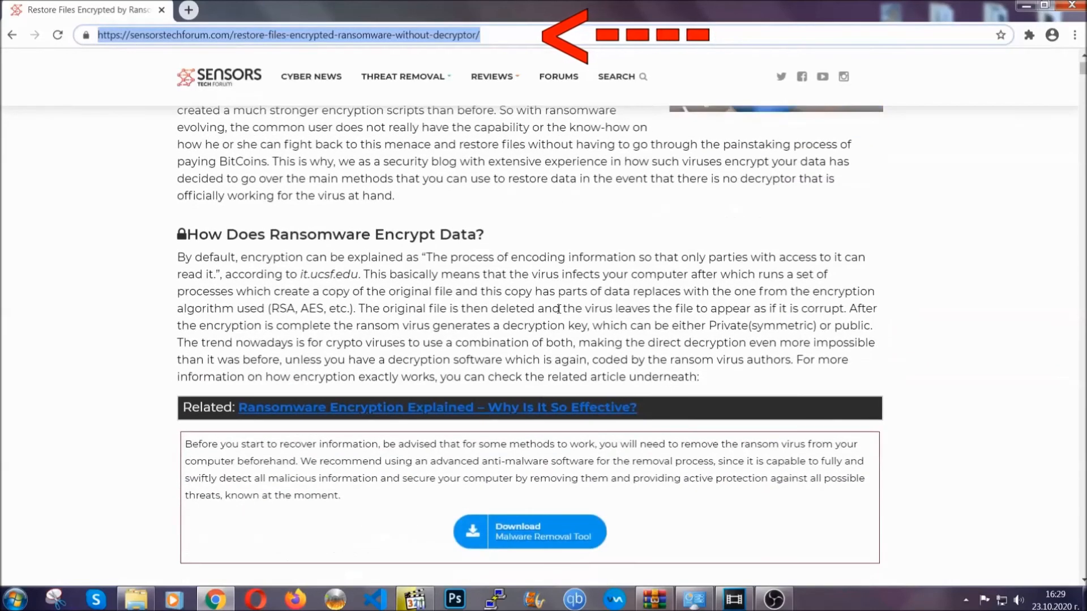
{"action": "scroll", "coordinate": [559, 309], "scroll_direction": "down", "scroll_amount": 4}
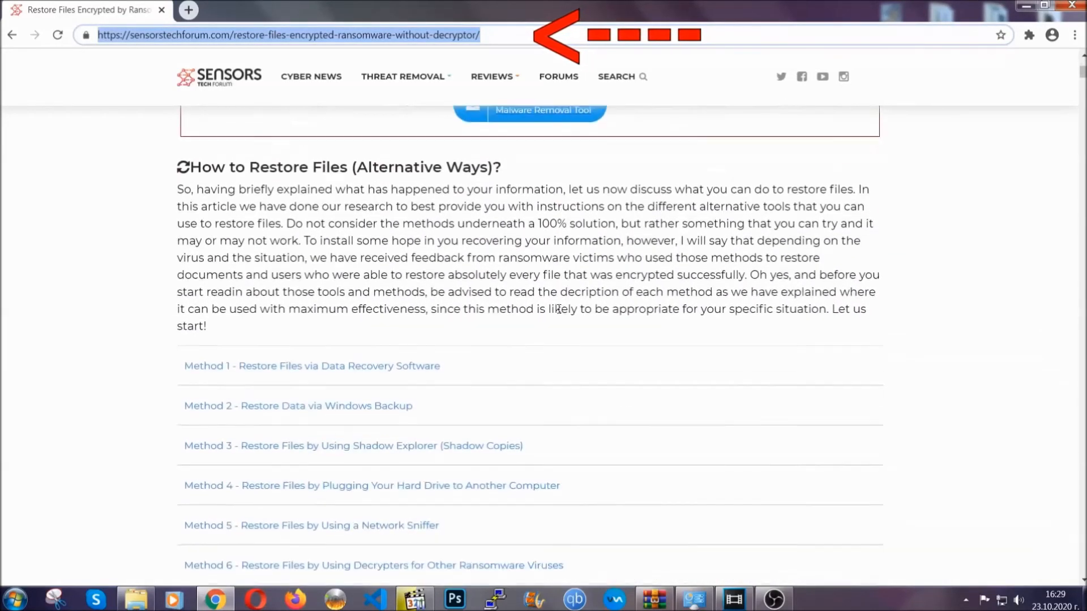
{"action": "scroll", "coordinate": [560, 313], "scroll_direction": "down", "scroll_amount": 3}
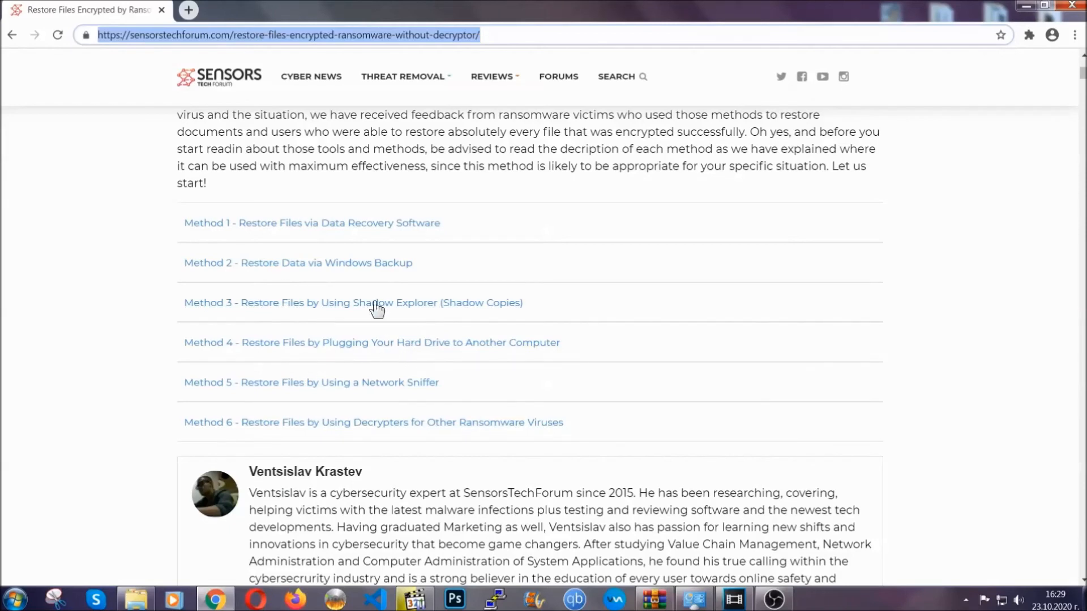
Expand Method 2 - Restore Data via Windows Backup and review its appropriate situation, instructions difficulty and list of steps
{"action": "left_click", "coordinate": [337, 262]}
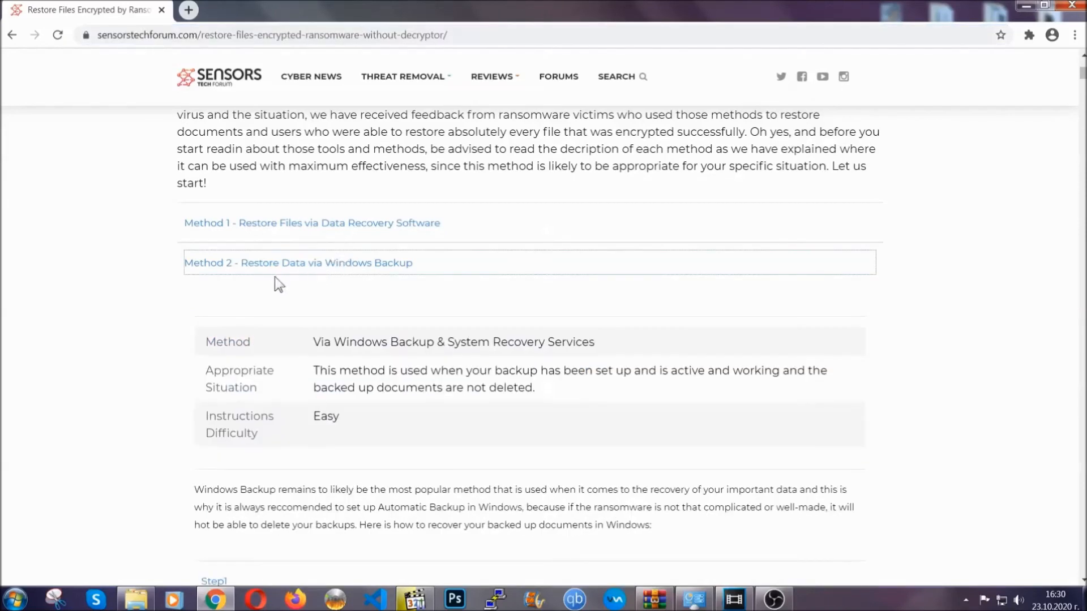
{"action": "left_click_drag", "start_coordinate": [320, 341], "coordinate": [388, 433]}
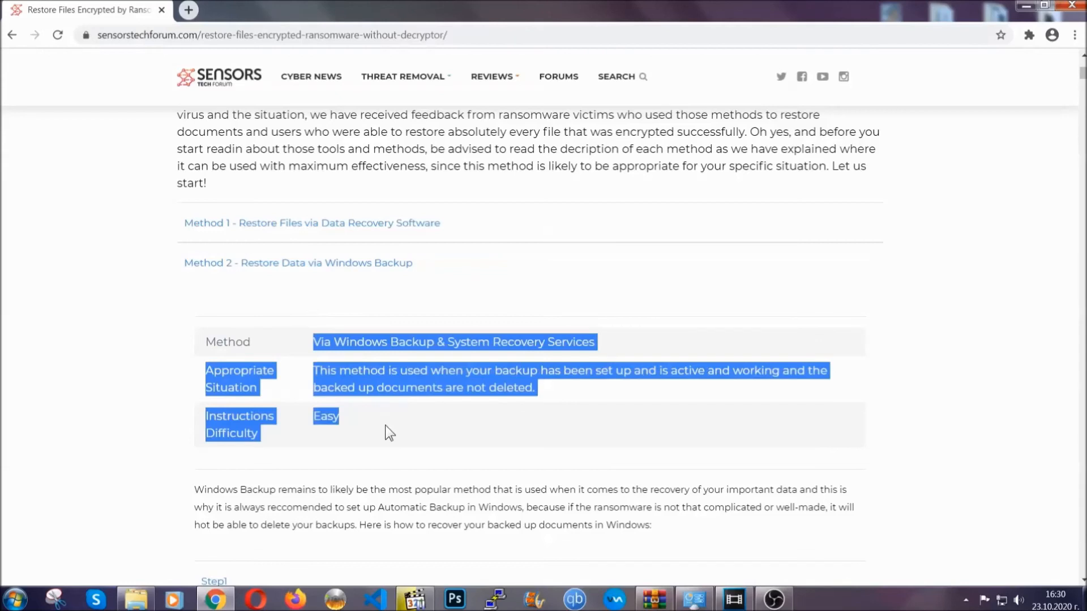
{"action": "left_click", "coordinate": [385, 425]}
{"action": "scroll", "coordinate": [388, 422], "scroll_direction": "down", "scroll_amount": 5}
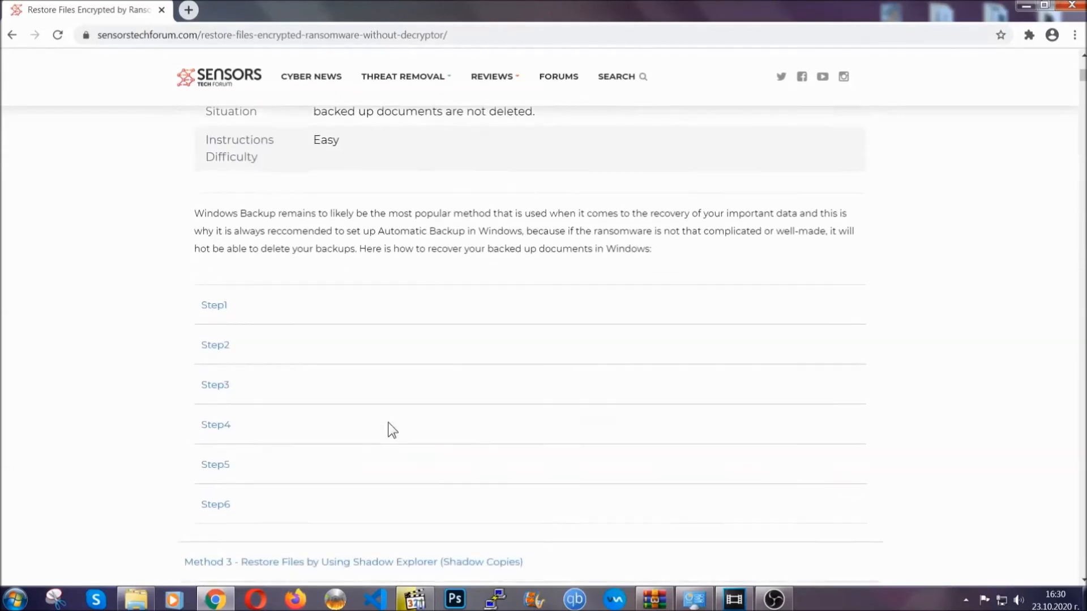
Expand Step1, Step2 and Step3 of the Windows Backup method and review their instructions
{"action": "left_click", "coordinate": [223, 299]}
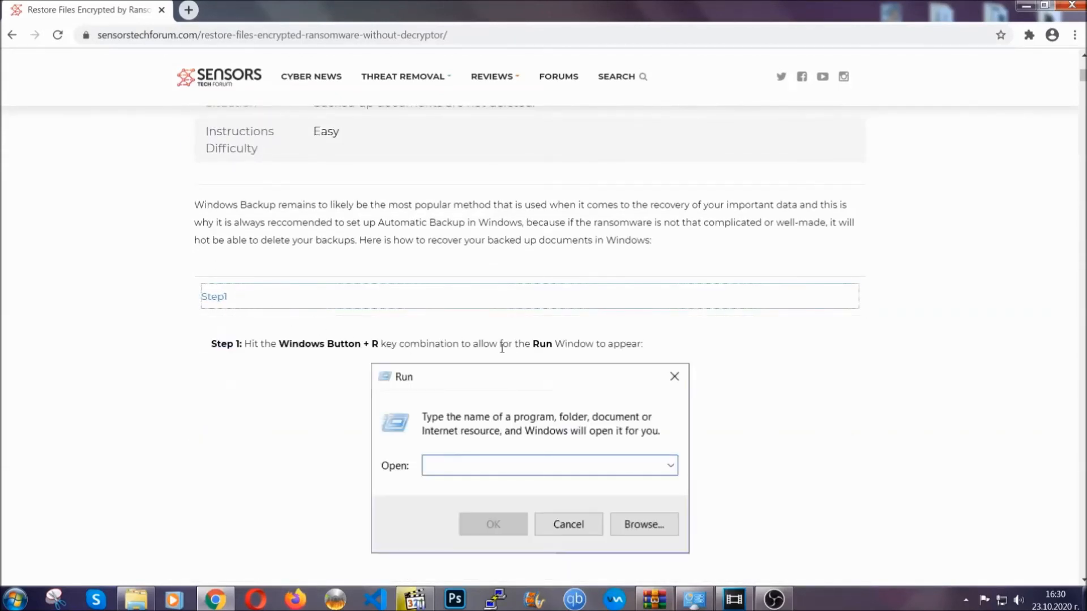
{"action": "scroll", "coordinate": [510, 352], "scroll_direction": "down", "scroll_amount": 5}
{"action": "left_click", "coordinate": [255, 354]}
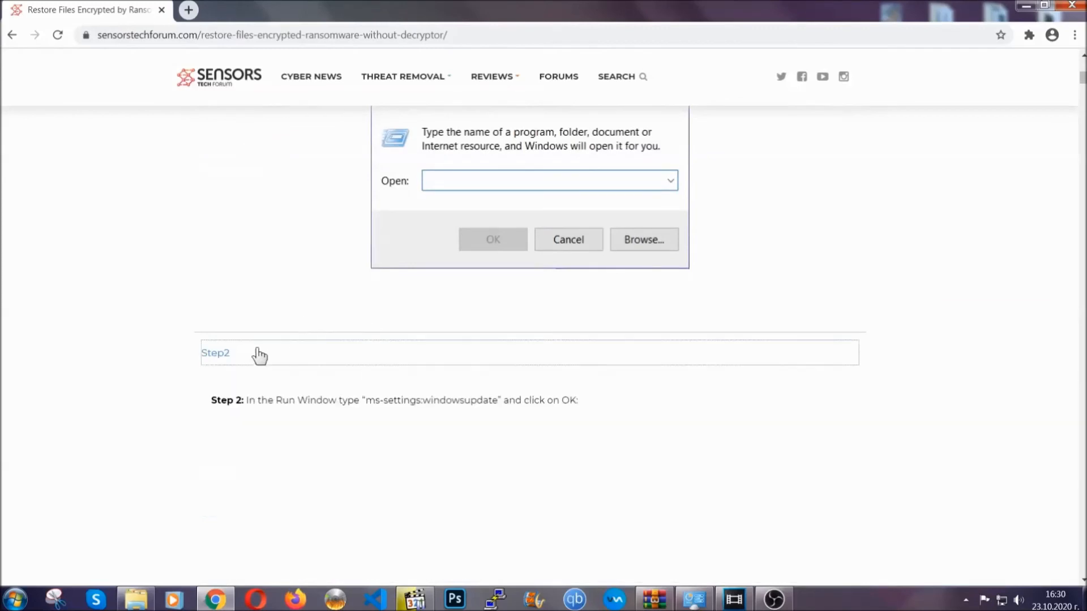
{"action": "scroll", "coordinate": [488, 359], "scroll_direction": "down", "scroll_amount": 5}
{"action": "left_click", "coordinate": [320, 415]}
{"action": "scroll", "coordinate": [480, 384], "scroll_direction": "down", "scroll_amount": 4}
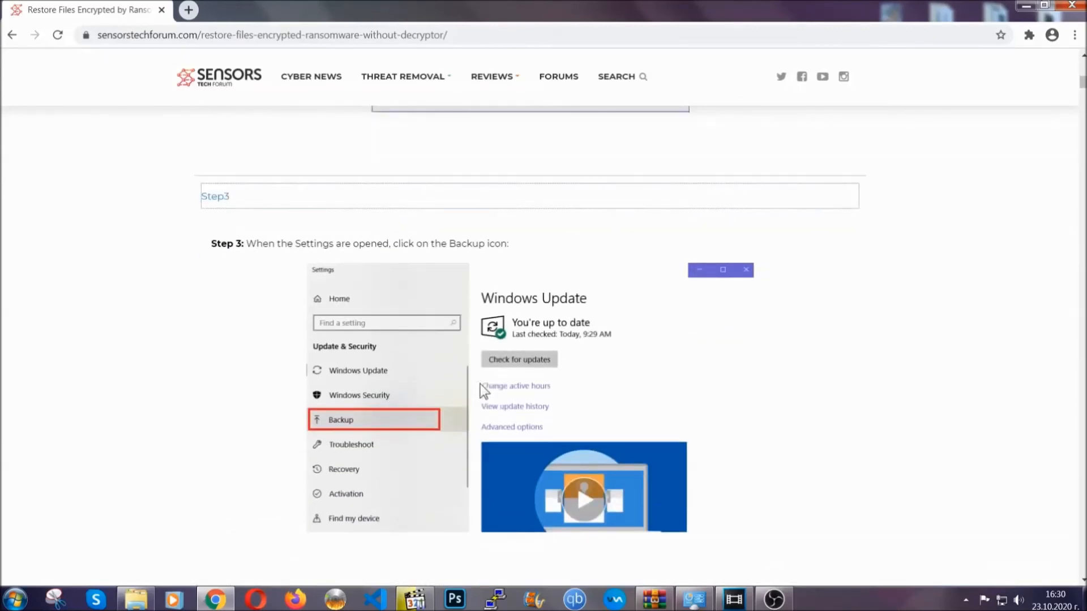
{"action": "scroll", "coordinate": [479, 387], "scroll_direction": "down", "scroll_amount": 5}
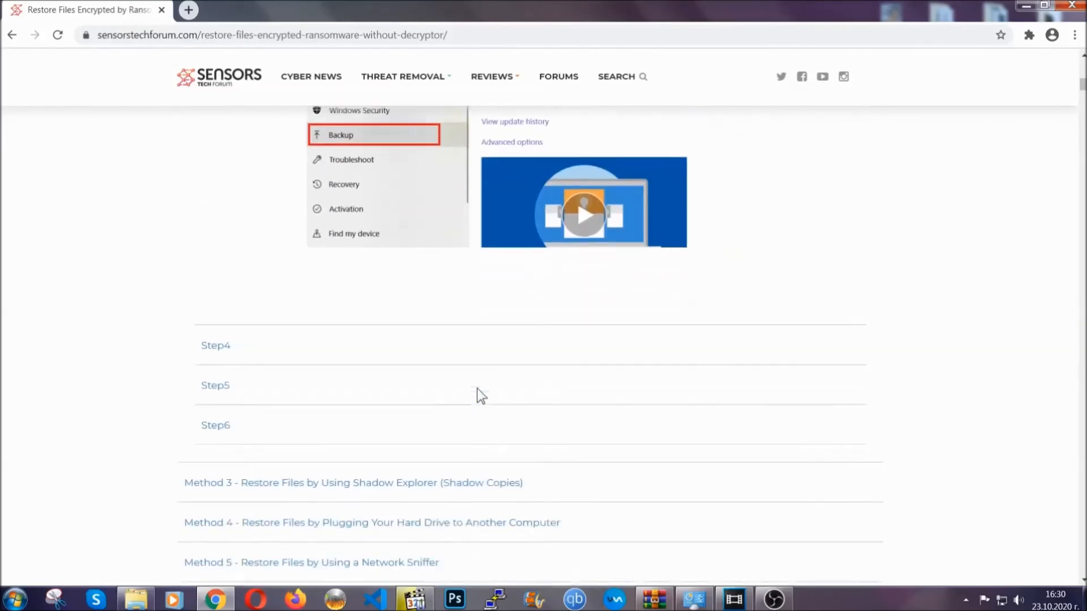
Skim past the remaining restore methods, then return to the beginning of the article and minimize the browser window
{"action": "scroll", "coordinate": [477, 388], "scroll_direction": "down", "scroll_amount": 7}
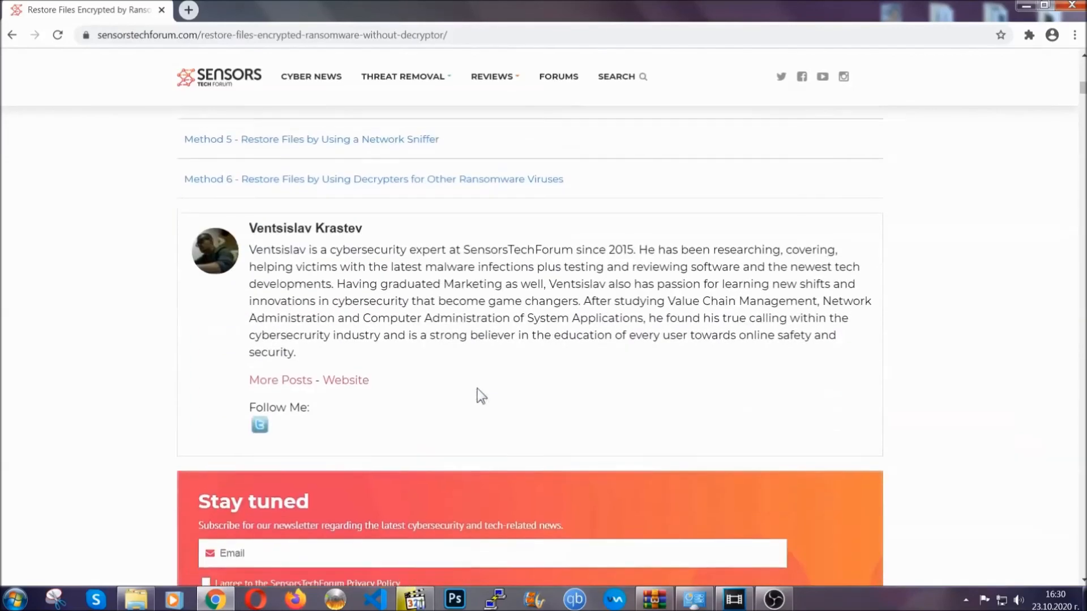
{"action": "scroll", "coordinate": [477, 389], "scroll_direction": "up", "scroll_amount": 20}
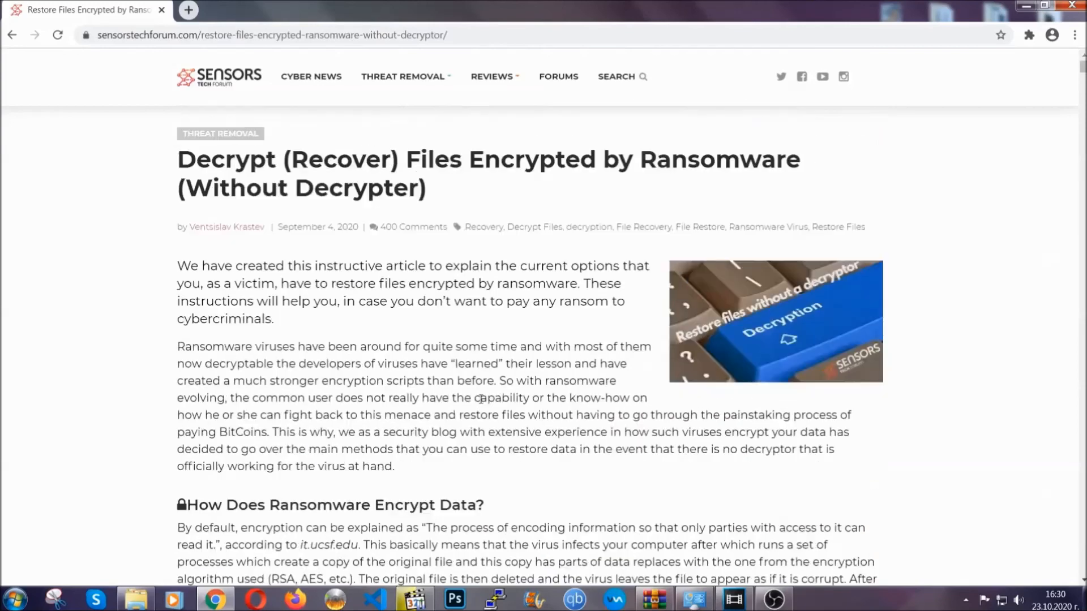
{"action": "left_click", "coordinate": [1024, 6]}
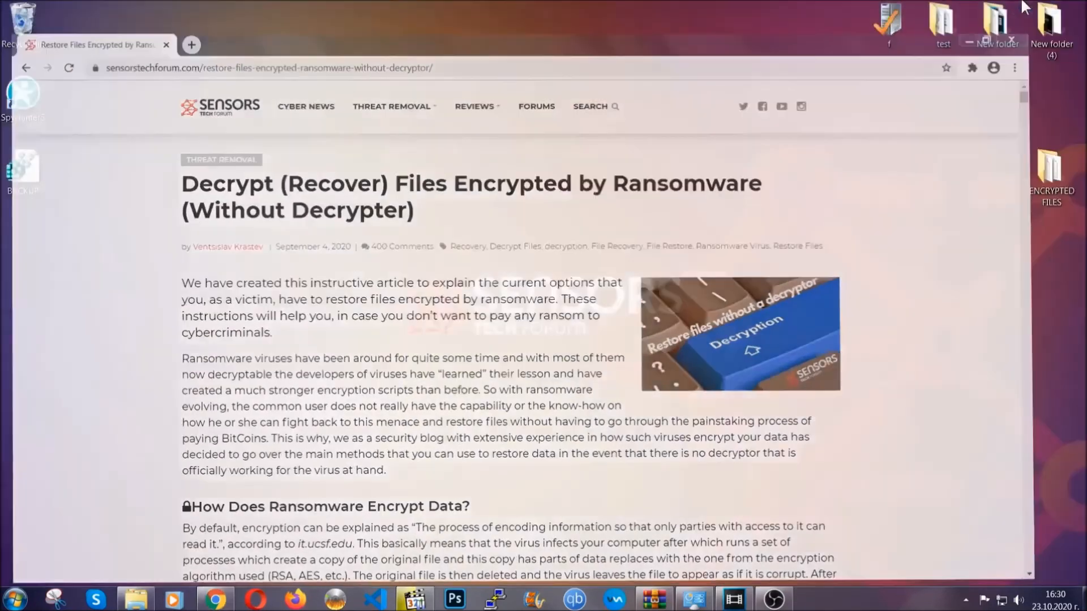